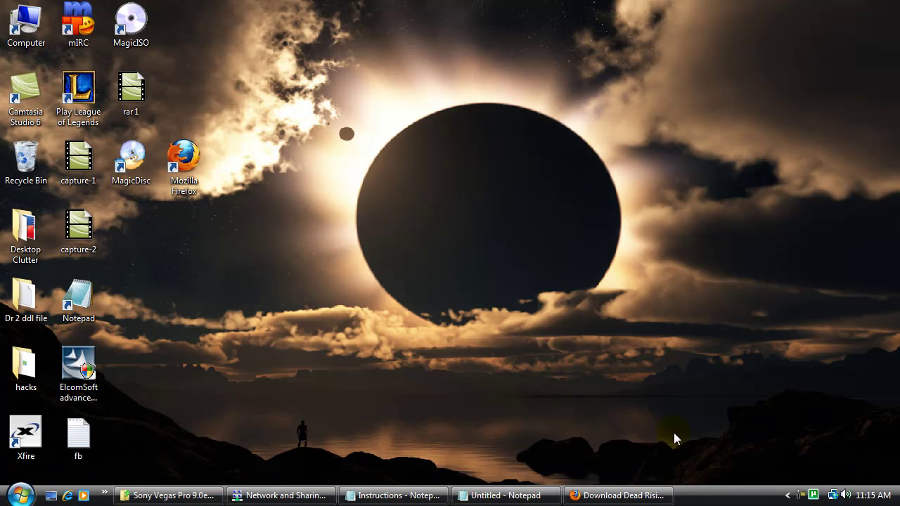
Review the Sony Vegas Pro 9.0 installation instructions in the open Instructions text file, then put the file away.
click(413, 492)
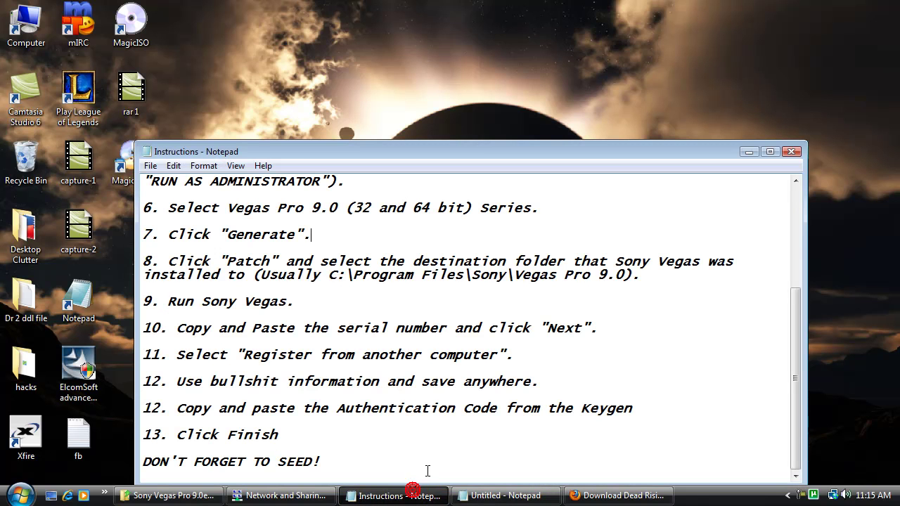
scroll(356, 242, up, 4)
scroll(356, 242, down, 4)
scroll(351, 249, up, 4)
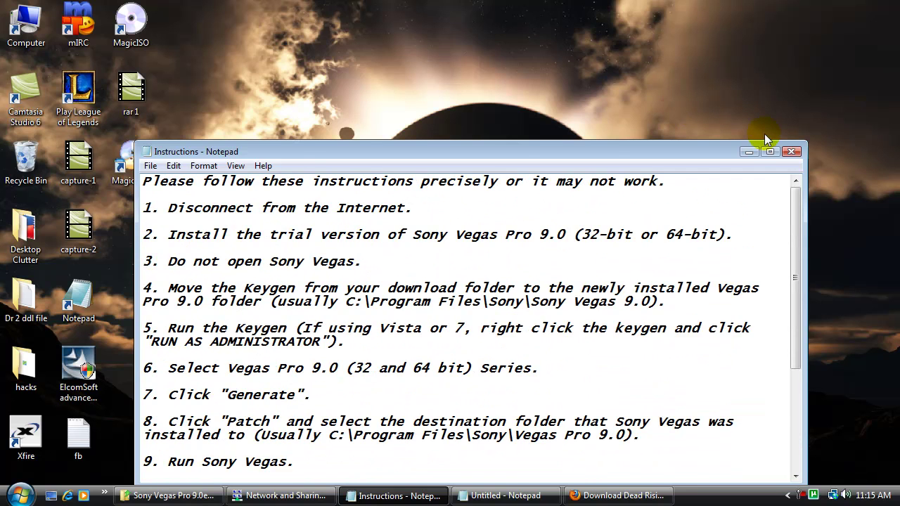
click(748, 152)
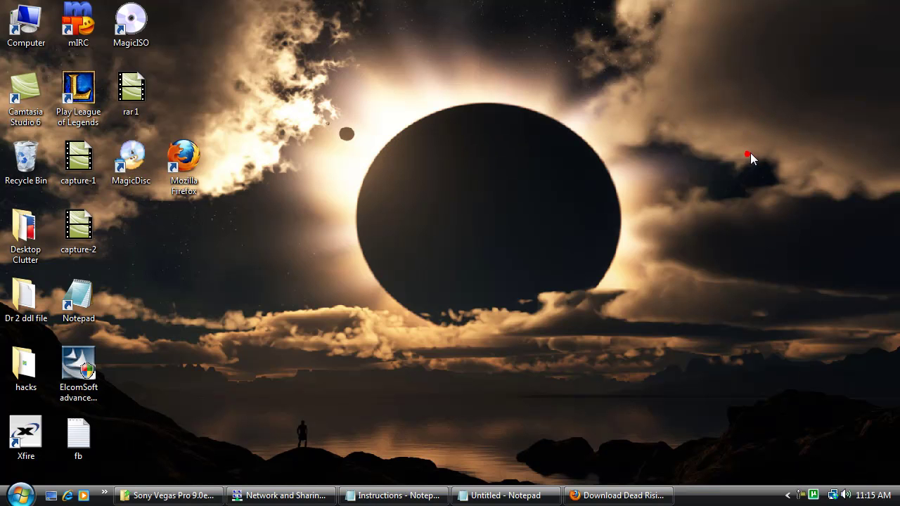
Take the computer offline by disabling the Local Area Connection in the Network and Sharing Center.
click(323, 496)
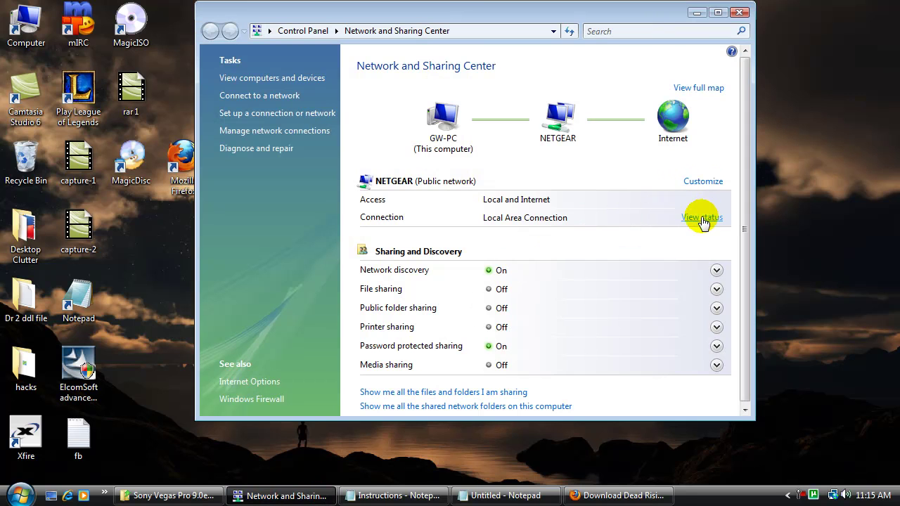
click(702, 217)
click(437, 363)
mouse_move(831, 498)
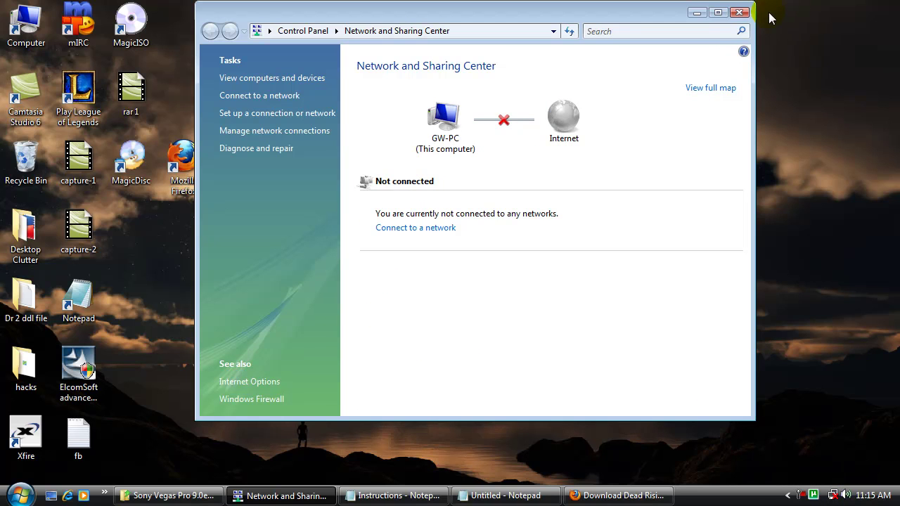
click(697, 13)
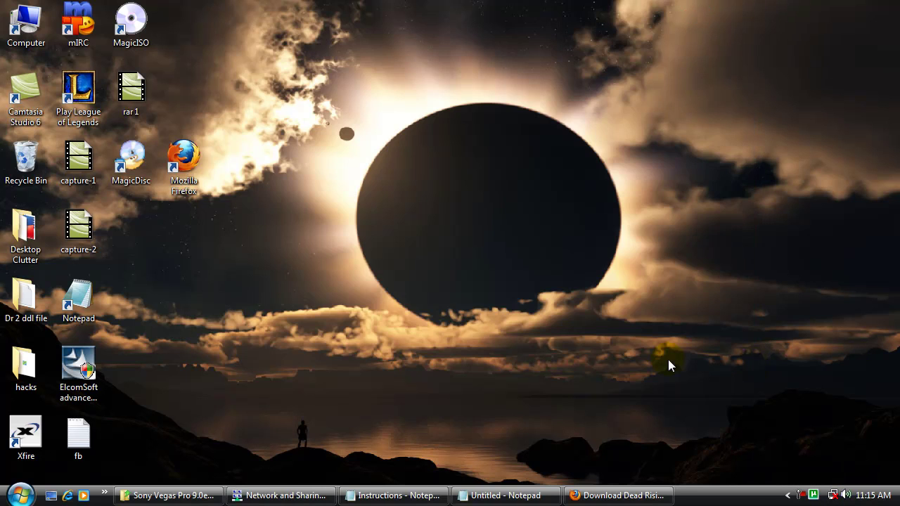
Run the vegaspro90e_32bit installer from the Sony Vegas Pro 9.0e download folder as administrator and minimize the folder.
click(203, 495)
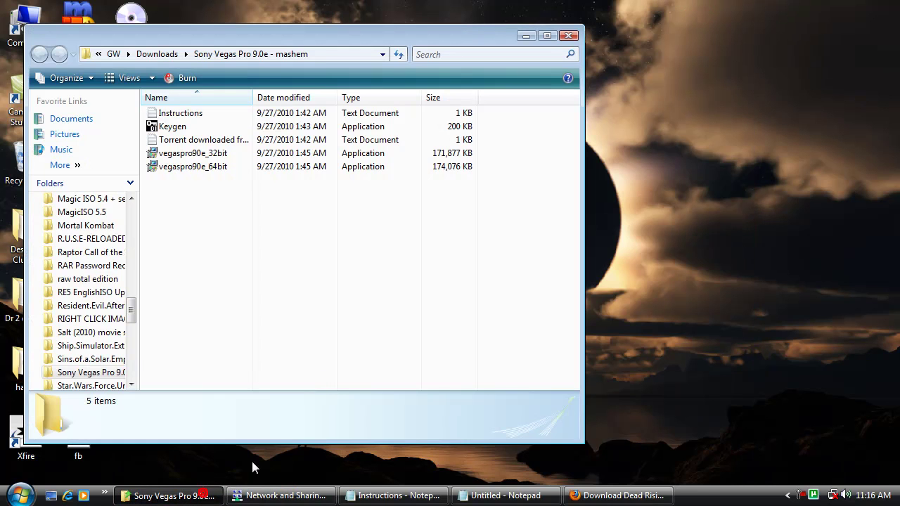
double_click(227, 154)
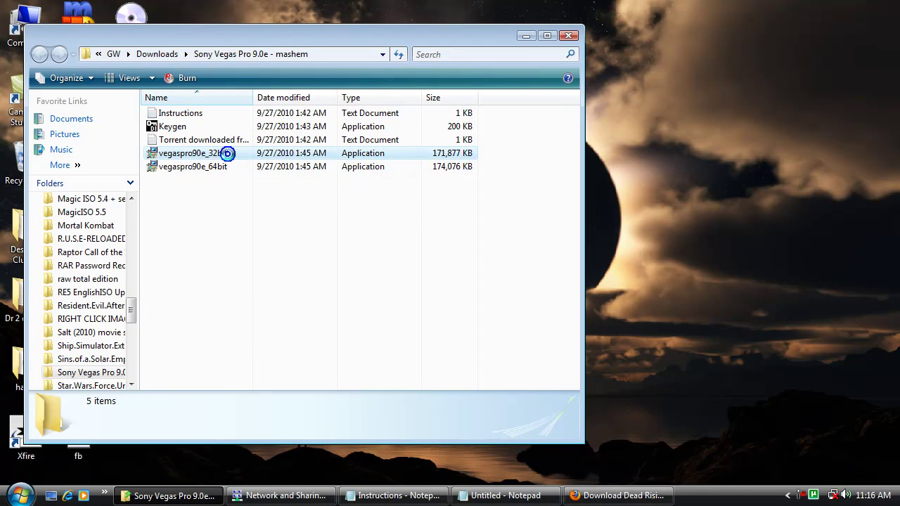
right_click(229, 154)
click(281, 179)
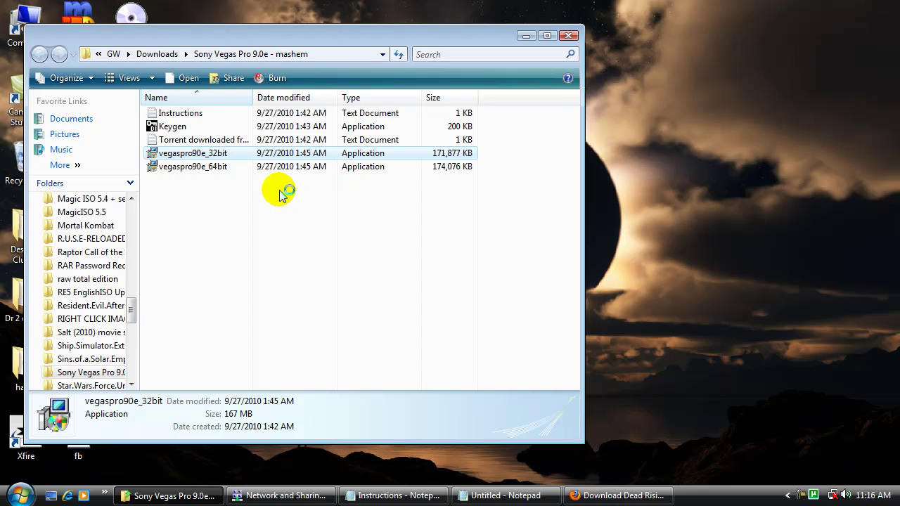
click(526, 36)
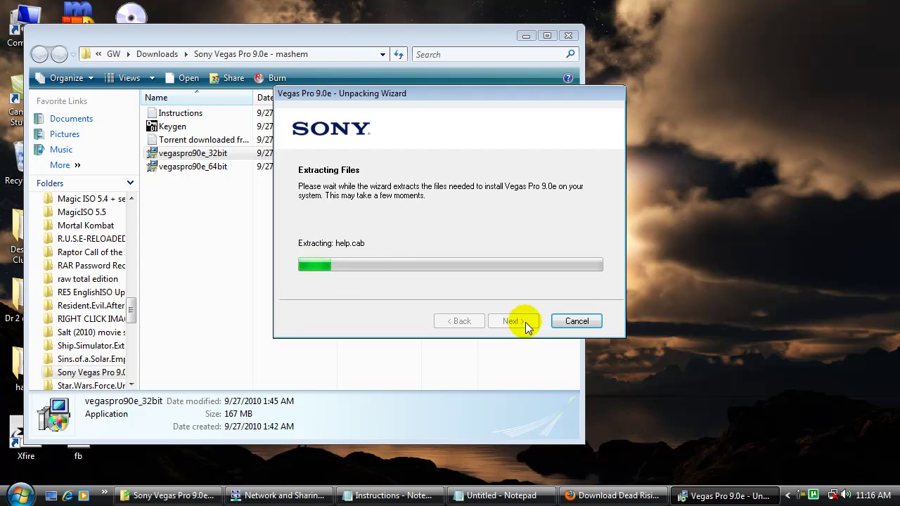
click(526, 35)
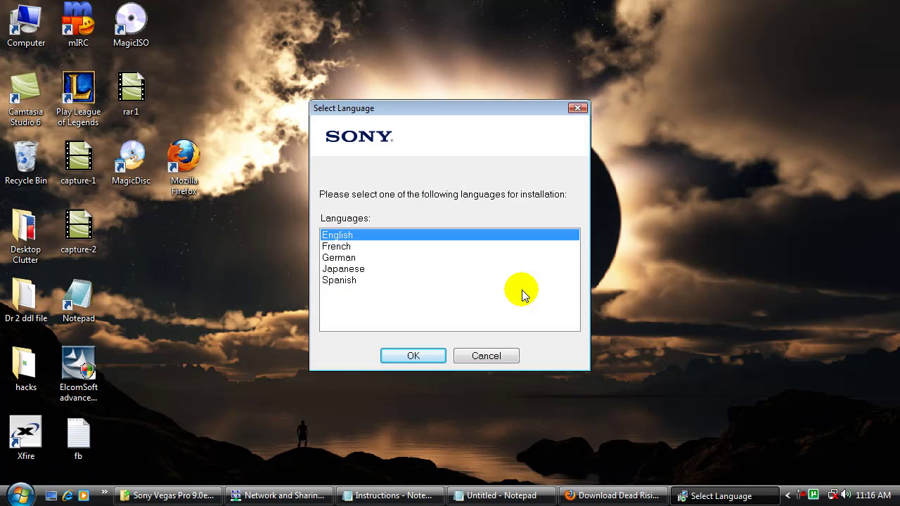
Choose English as the installation language and accept the license agreement, continuing to the ready-to-install page.
click(417, 357)
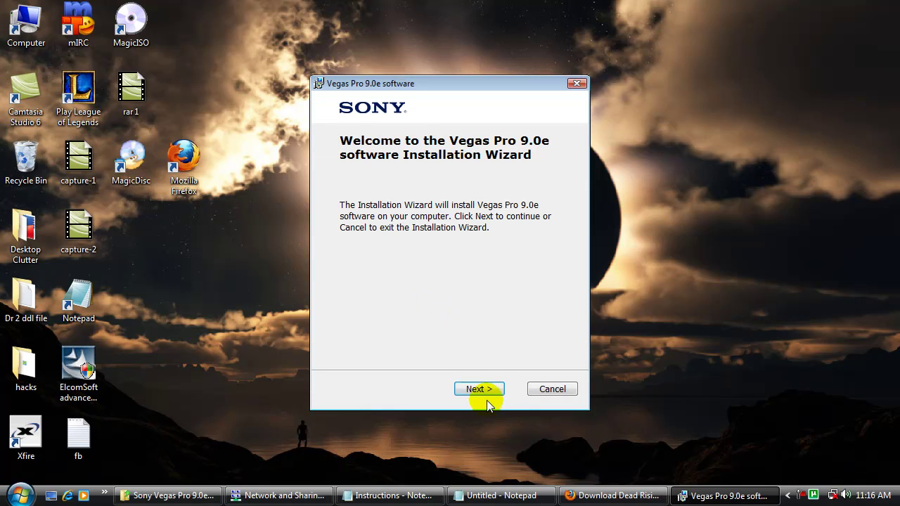
click(483, 388)
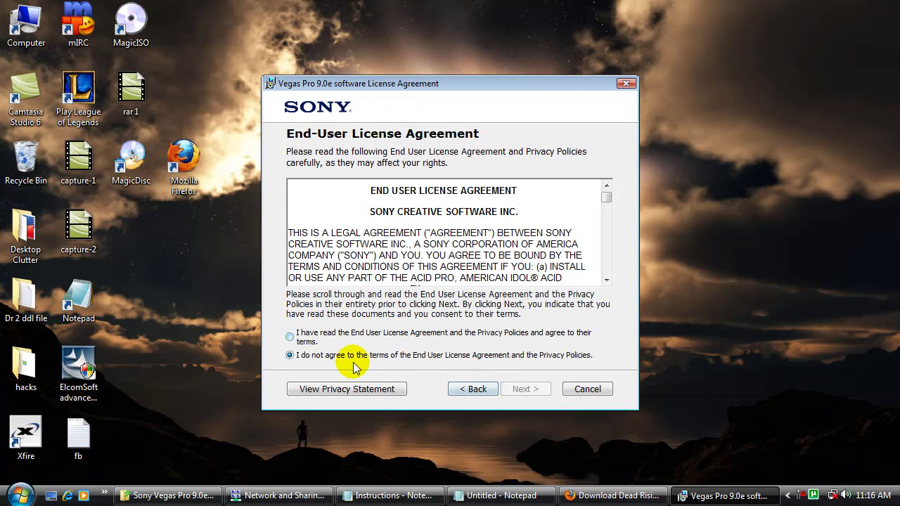
click(294, 337)
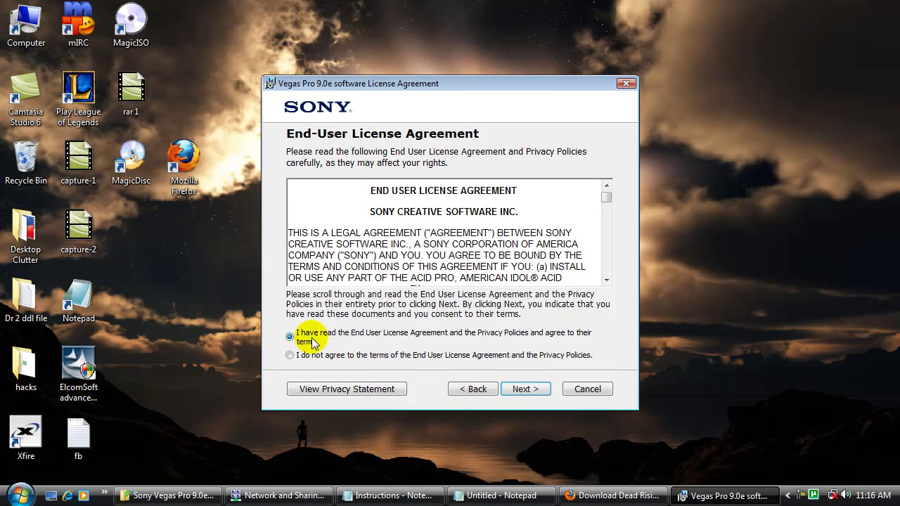
click(523, 390)
click(523, 390)
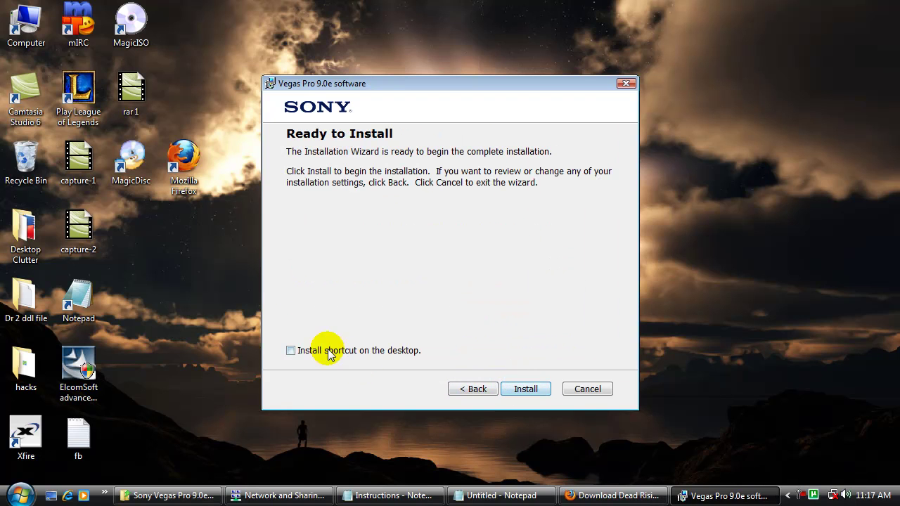
Install Vegas Pro 9.0e with a desktop shortcut and finish the installation wizard.
click(290, 350)
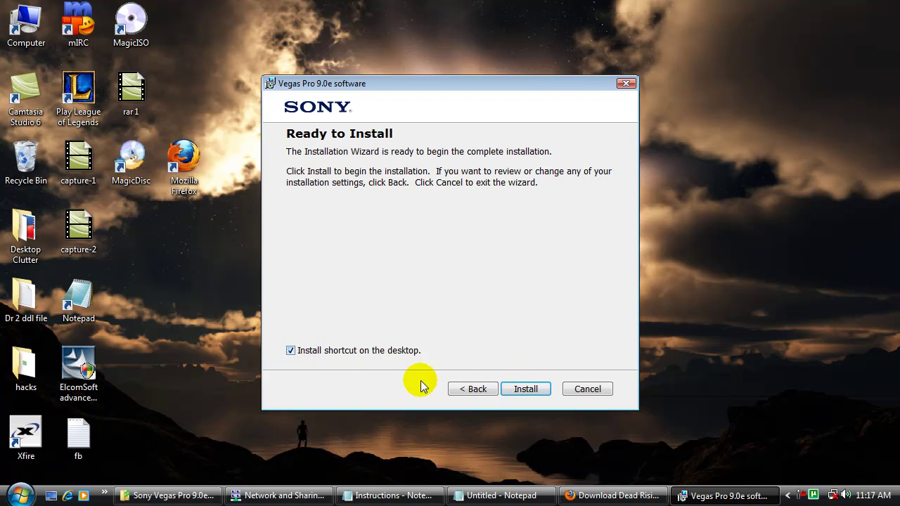
click(522, 388)
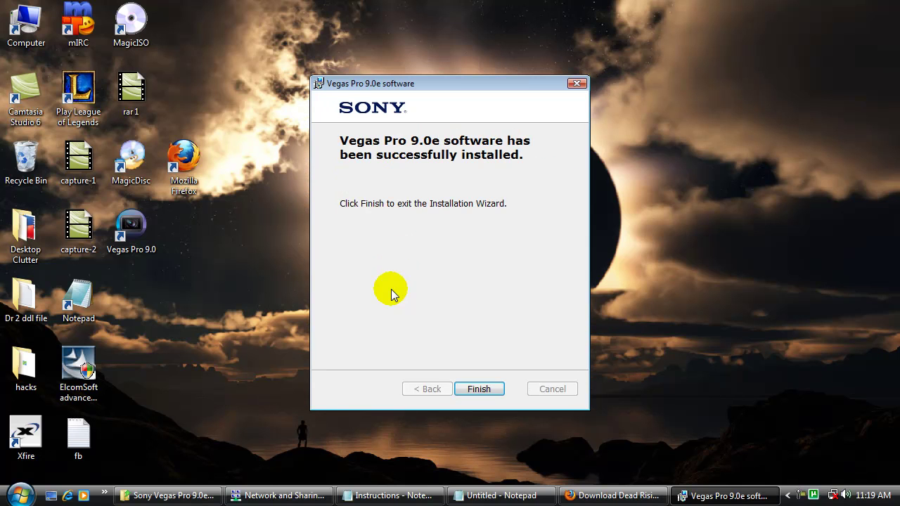
click(467, 386)
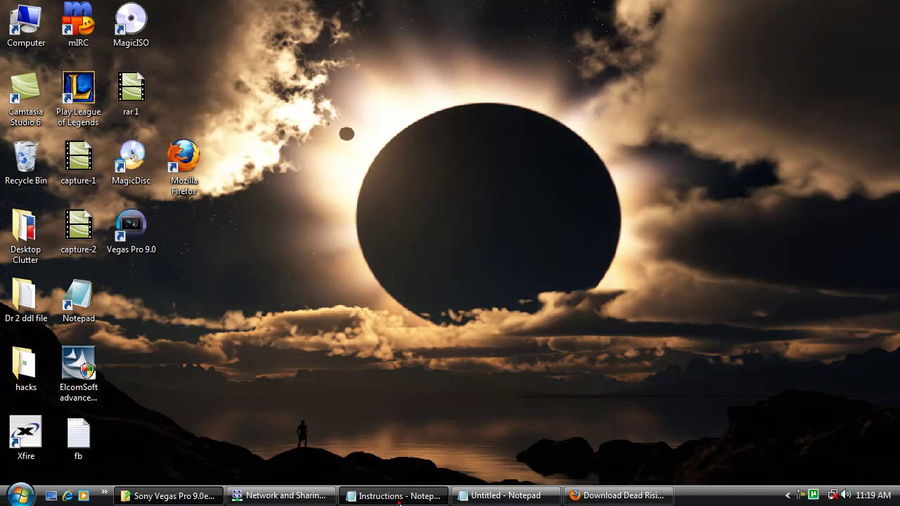
Check the instructions and copy the Keygen application from the Sony Vegas Pro 9.0e download folder.
click(408, 496)
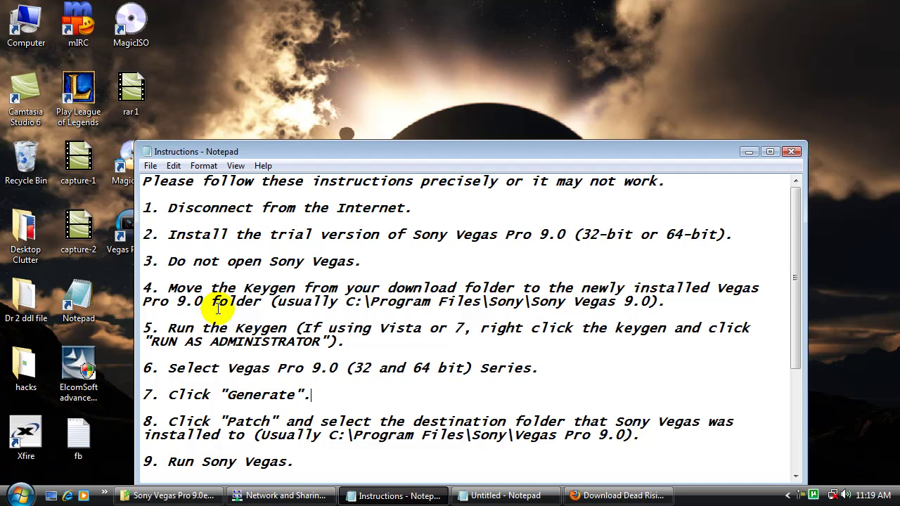
click(172, 495)
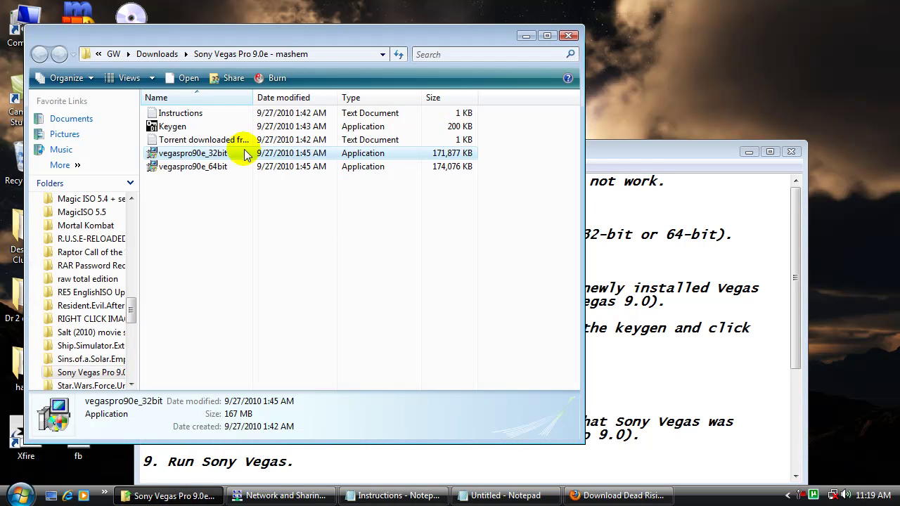
right_click(187, 129)
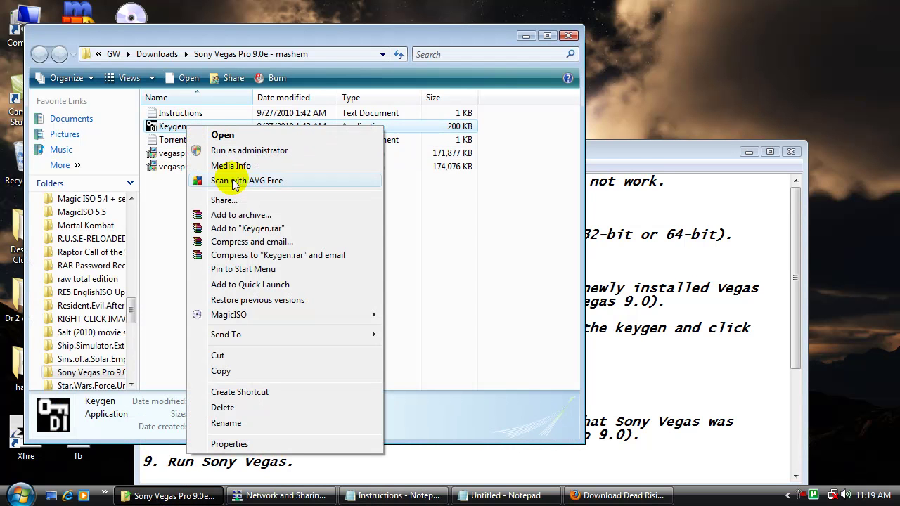
click(246, 373)
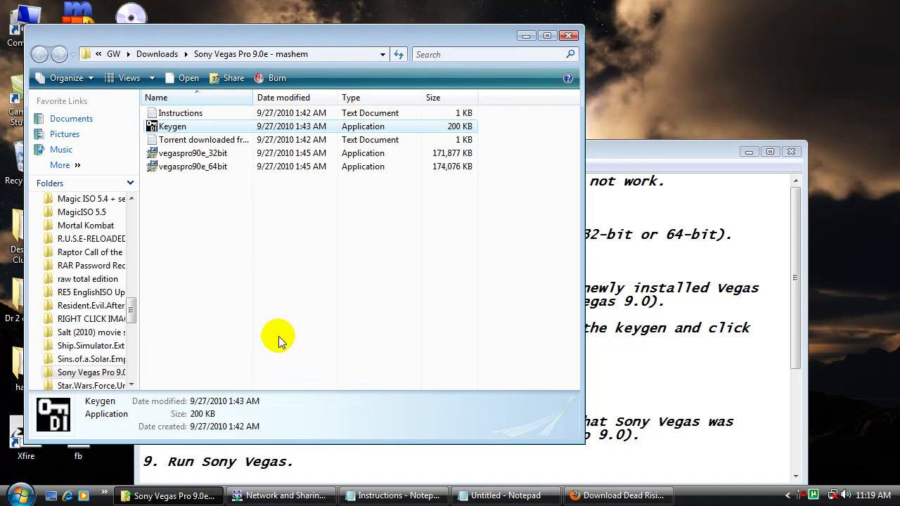
right_click(200, 125)
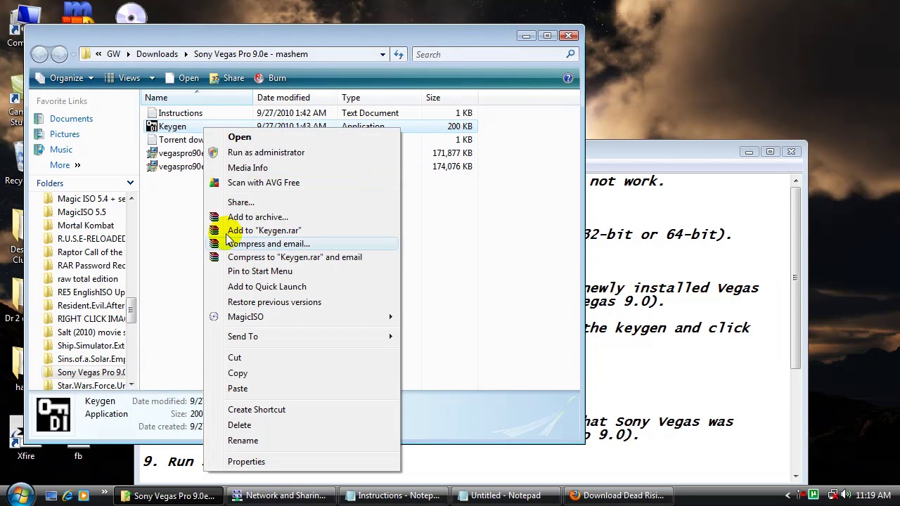
click(237, 374)
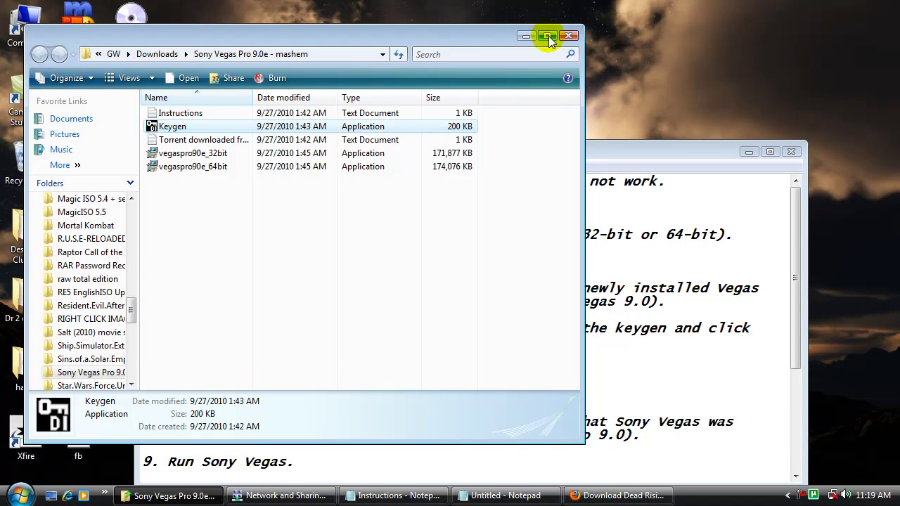
click(525, 36)
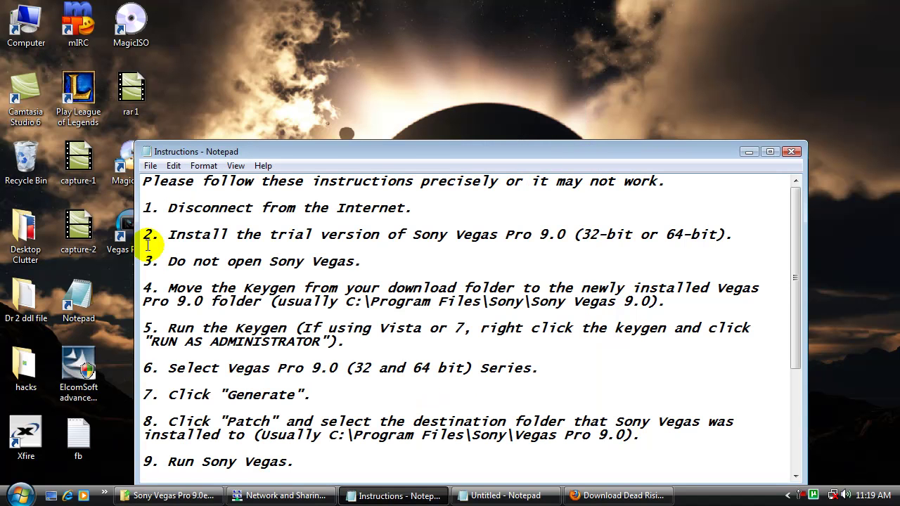
Open the file location of the Vegas Pro 9.0 desktop shortcut and paste the copied Keygen application there.
right_click(121, 228)
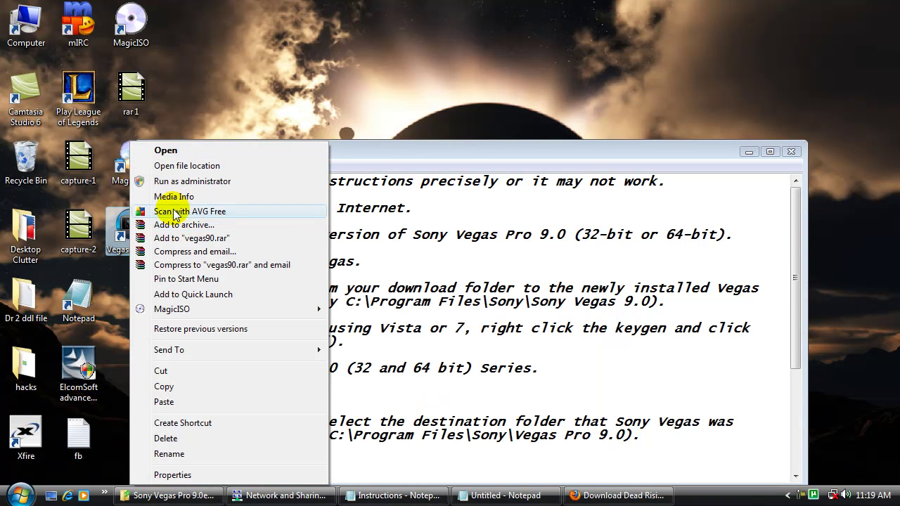
click(171, 167)
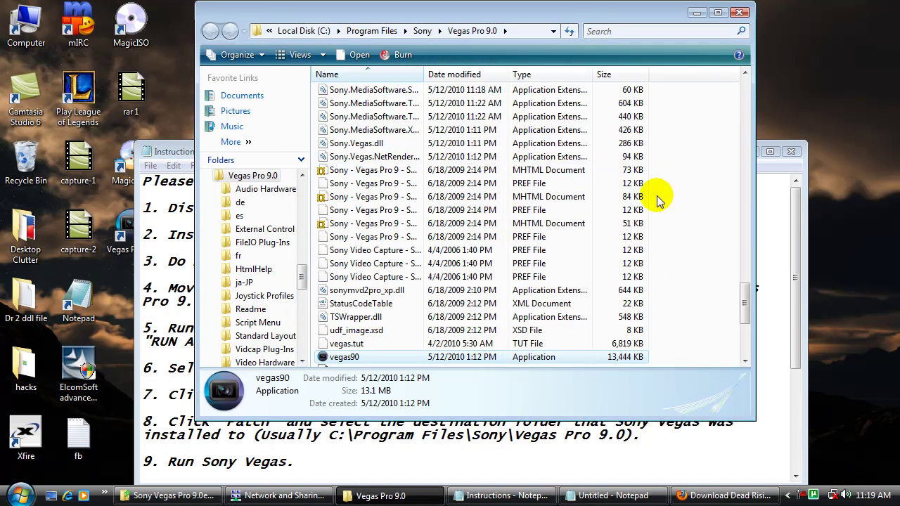
right_click(675, 199)
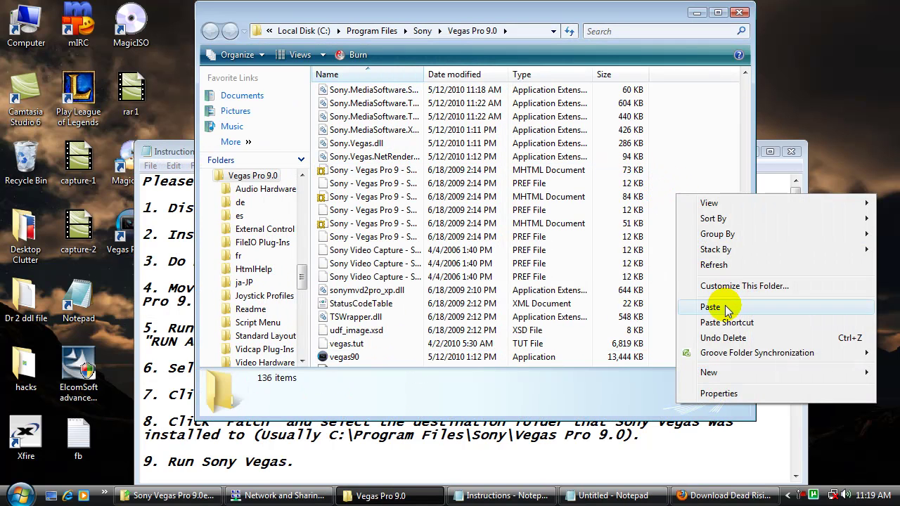
click(724, 307)
click(436, 303)
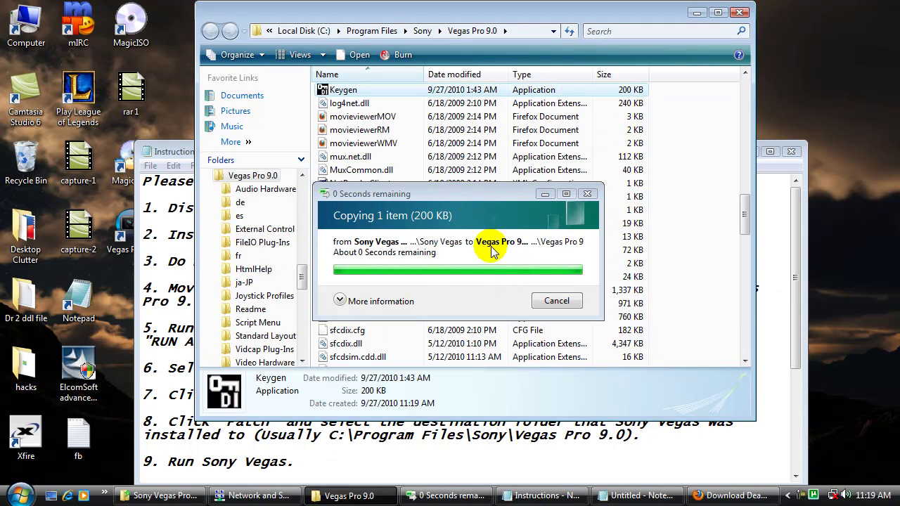
Read instructions 5 to 11 in the Instructions text file, then return to the Vegas Pro 9.0 program folder.
drag(490, 457, 495, 475)
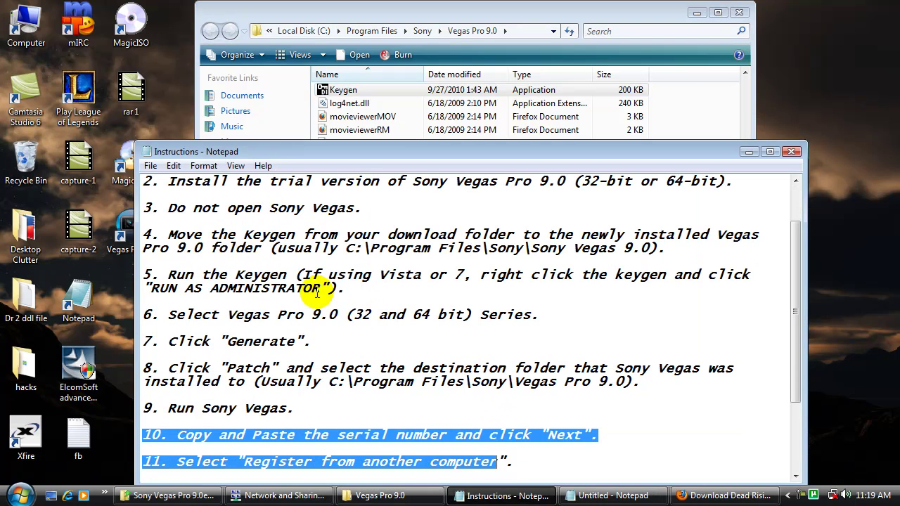
scroll(324, 253, down, 1)
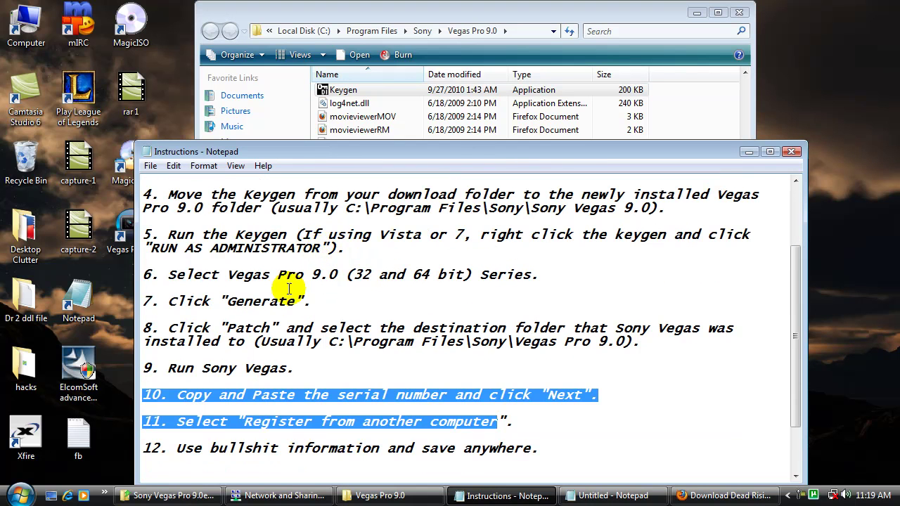
click(400, 301)
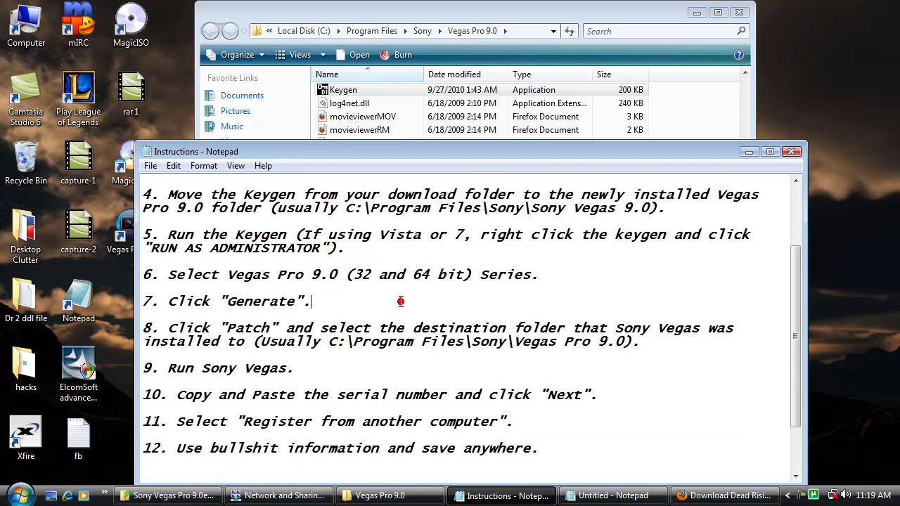
scroll(401, 301, down, 1)
scroll(401, 301, up, 2)
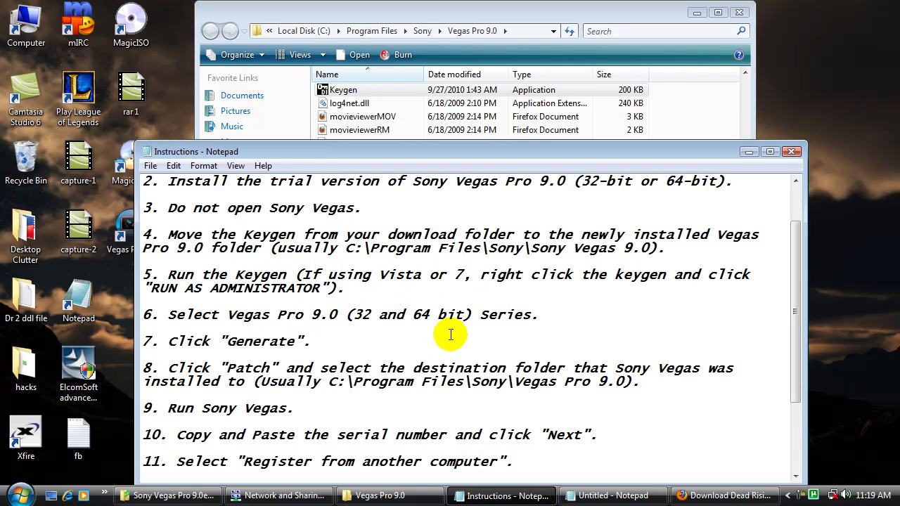
drag(538, 315, 151, 266)
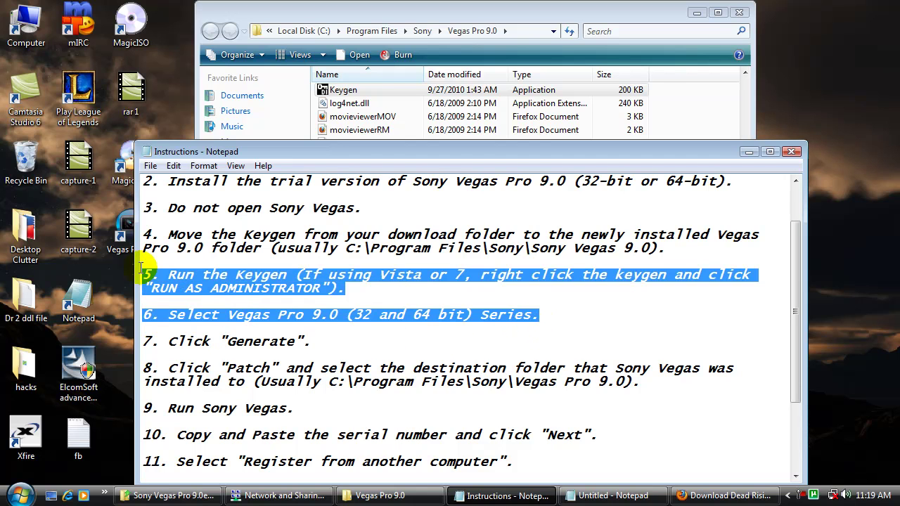
click(324, 342)
key(shift+Home)
click(383, 15)
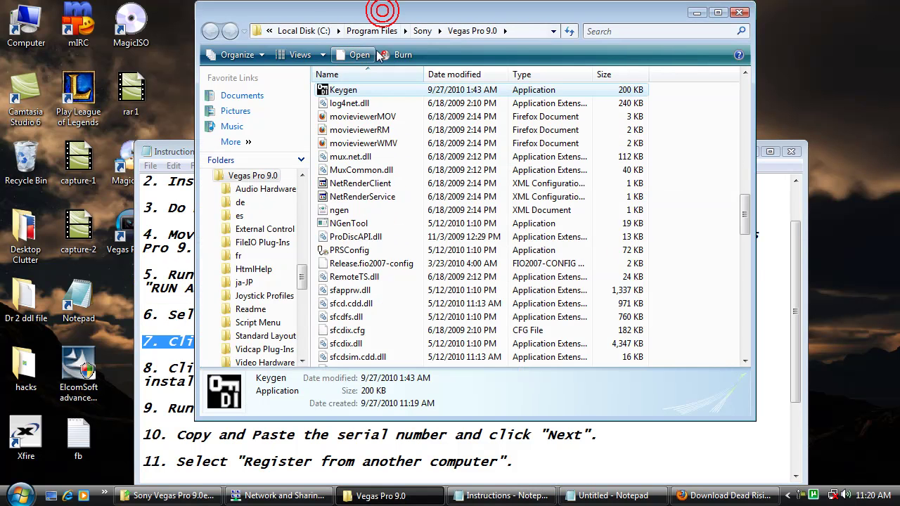
Run the Keygen application as administrator and select Vegas Pro 9.0 (32 and 64 bit) Series as the product name.
right_click(341, 92)
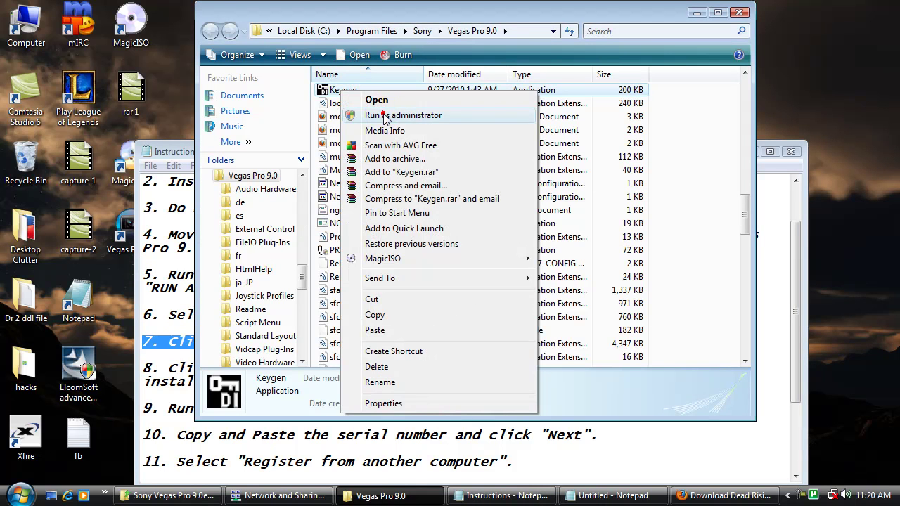
click(384, 116)
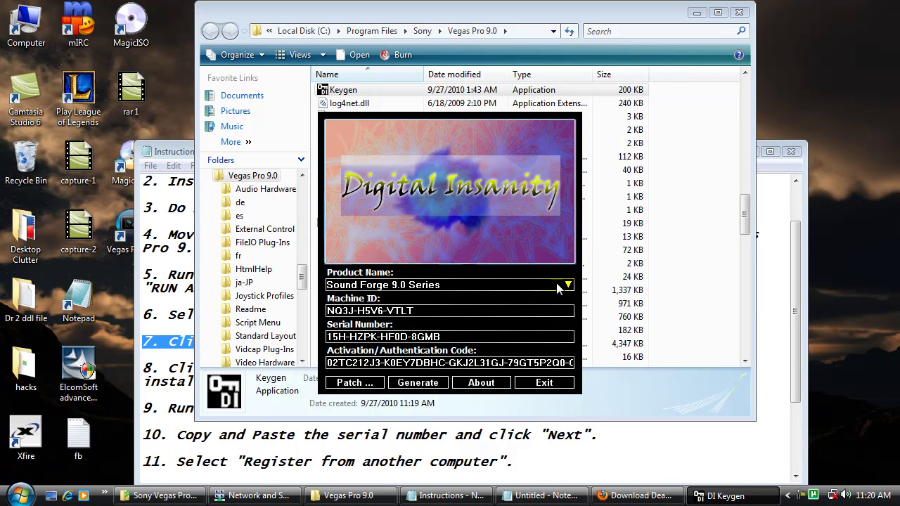
click(568, 285)
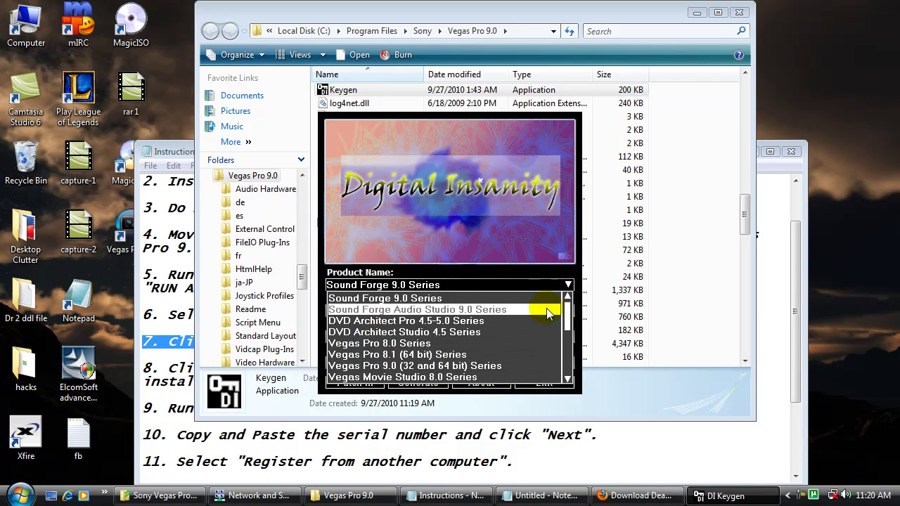
scroll(548, 311, down, 3)
scroll(547, 314, down, 4)
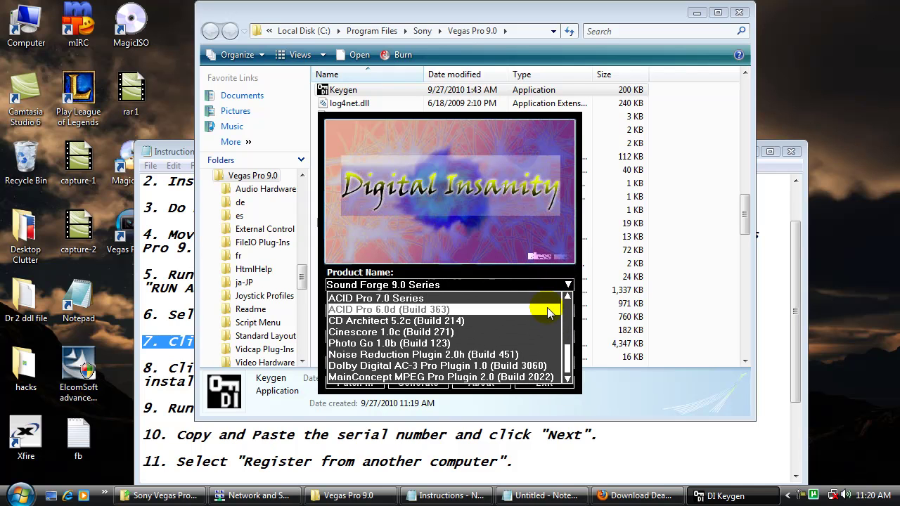
scroll(546, 314, up, 3)
scroll(528, 315, down, 3)
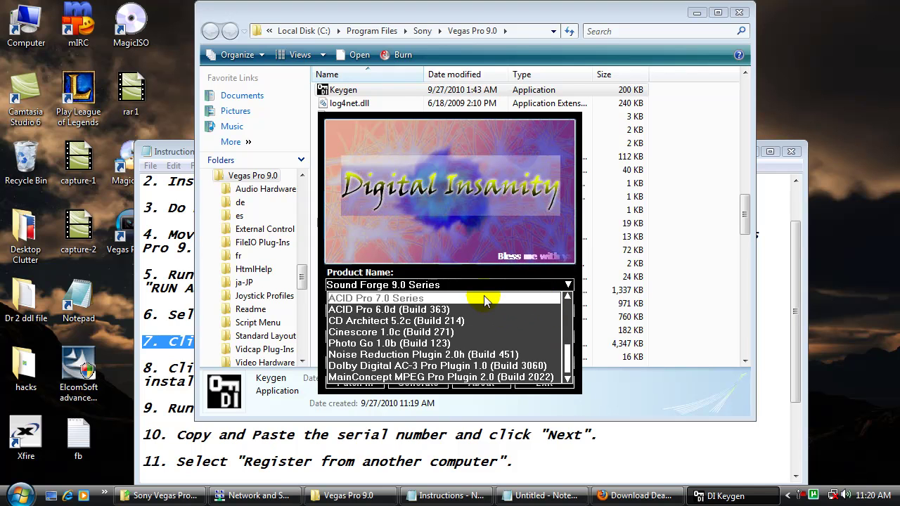
scroll(492, 313, up, 2)
scroll(457, 327, up, 2)
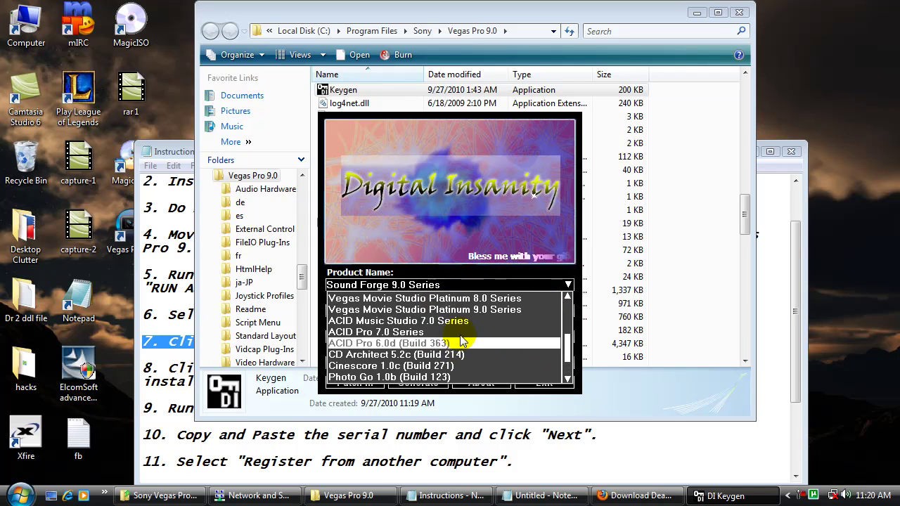
scroll(468, 321, up, 3)
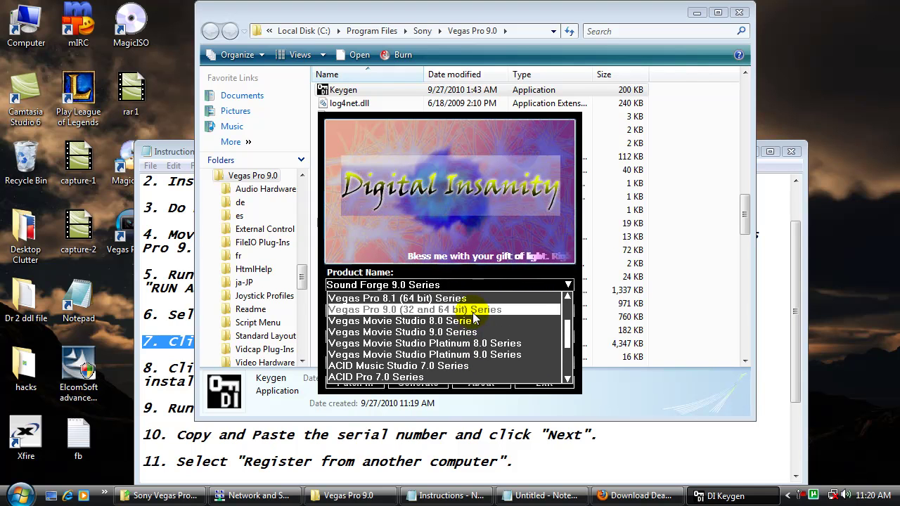
click(474, 317)
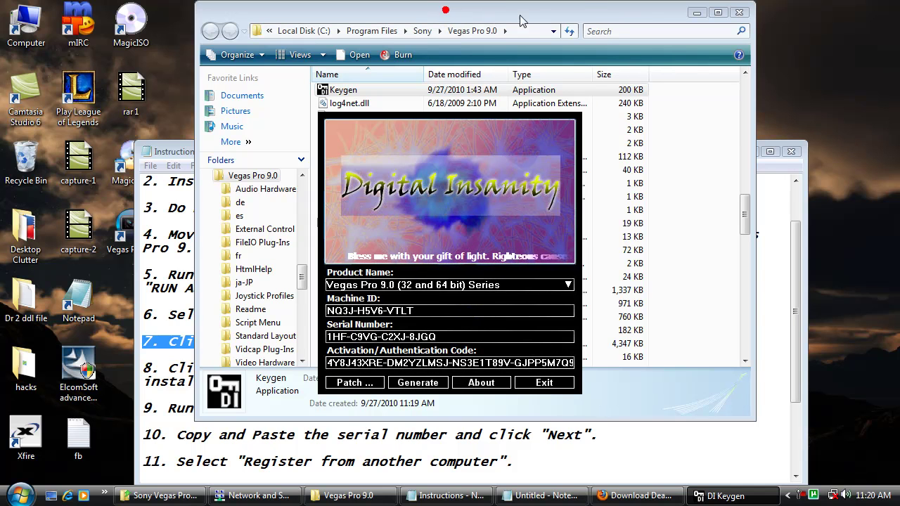
Minimize the Vegas Pro 9.0 folder window, check instructions 7 and 8 in the Instructions file, and return to the Keygen.
drag(554, 20, 719, 22)
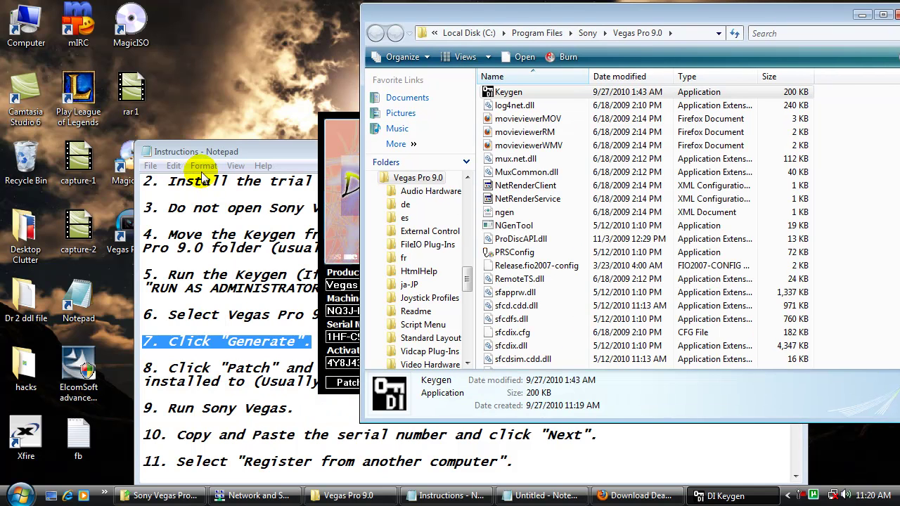
click(862, 14)
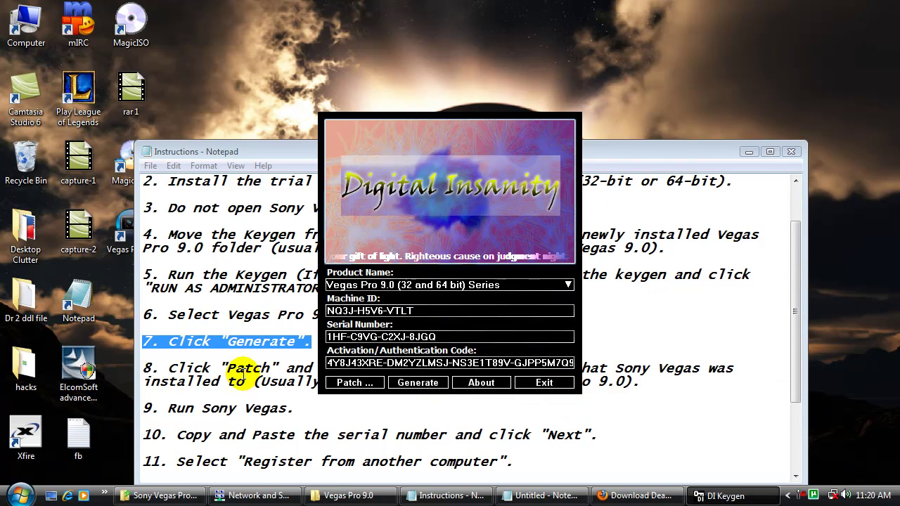
click(240, 370)
drag(230, 368, 268, 371)
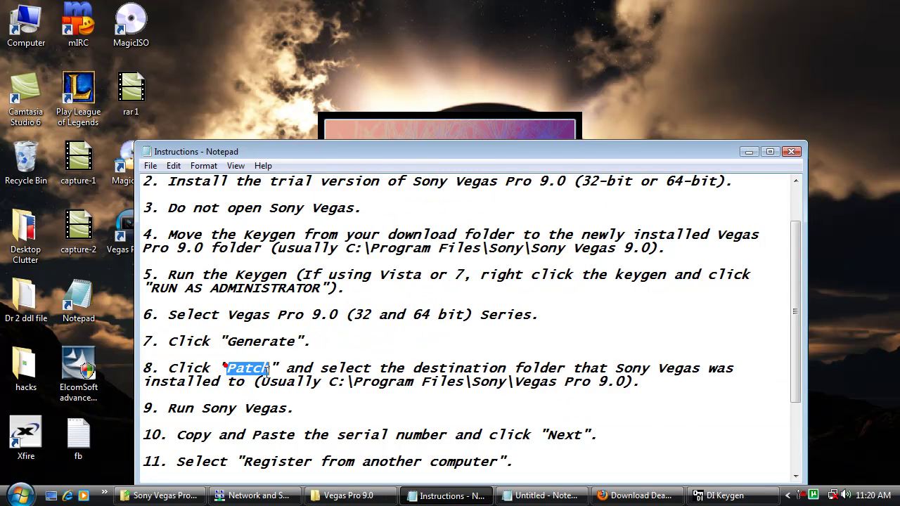
click(700, 494)
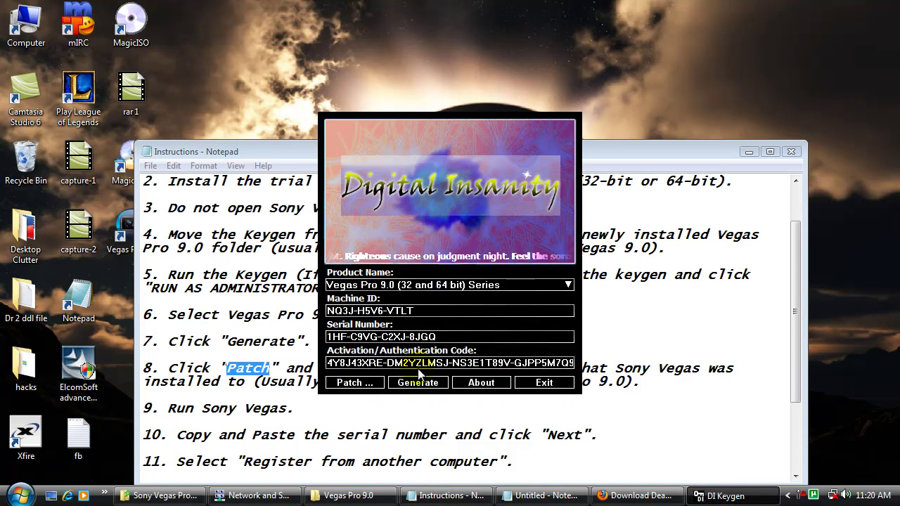
click(216, 333)
click(309, 341)
key(shift+Home)
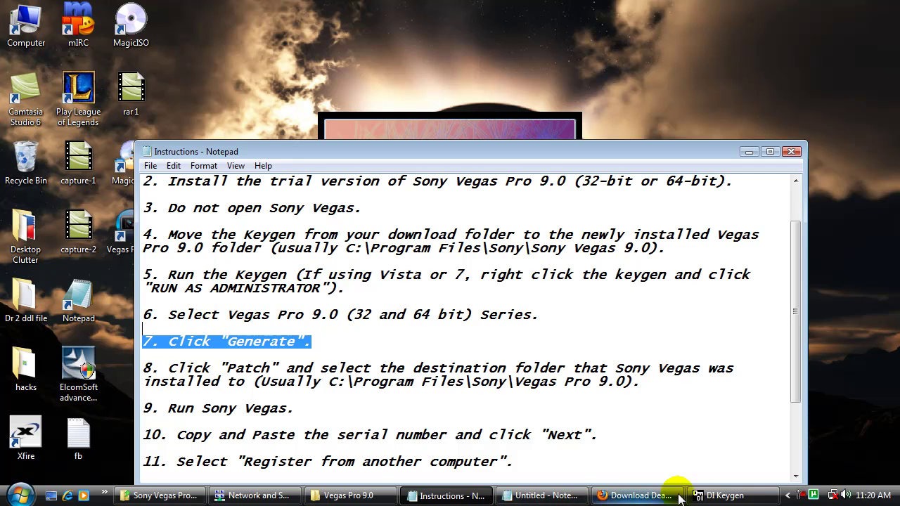
click(712, 488)
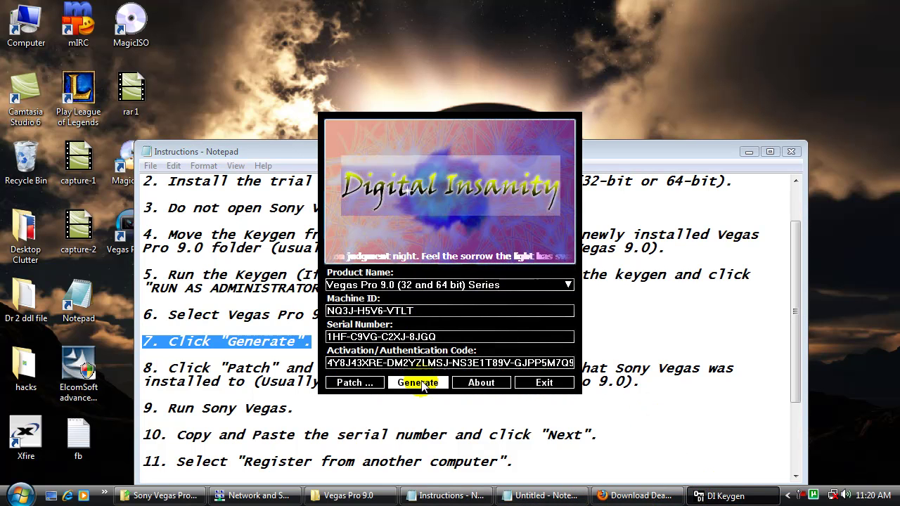
Generate a new serial number and patch the Vegas Pro 9.0 installation directory with the Keygen.
click(422, 385)
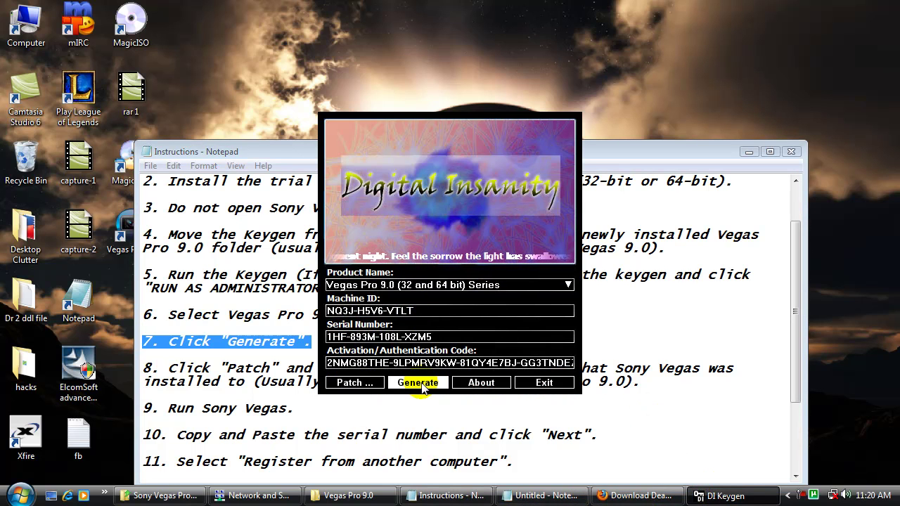
click(365, 386)
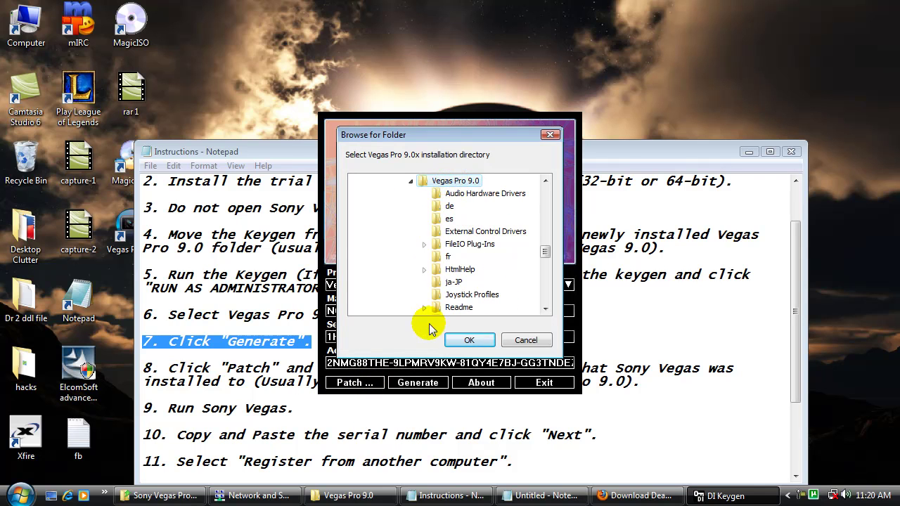
click(469, 340)
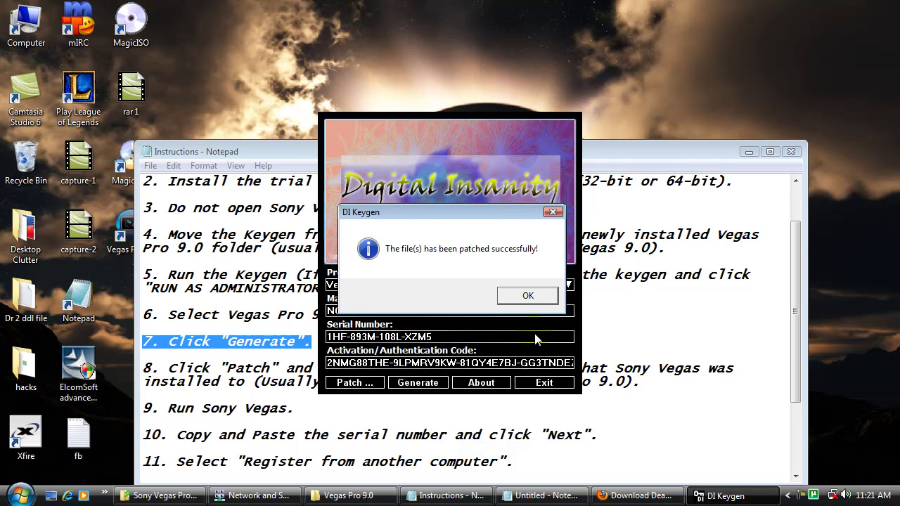
click(529, 296)
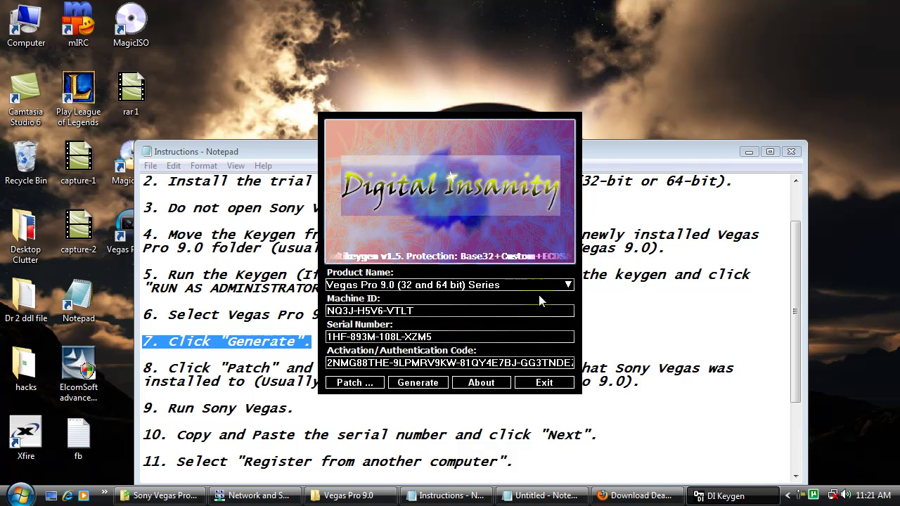
Move the Keygen window aside, open Vegas Pro 9.0 from its desktop shortcut and proceed to the serial number page.
drag(462, 116, 612, 32)
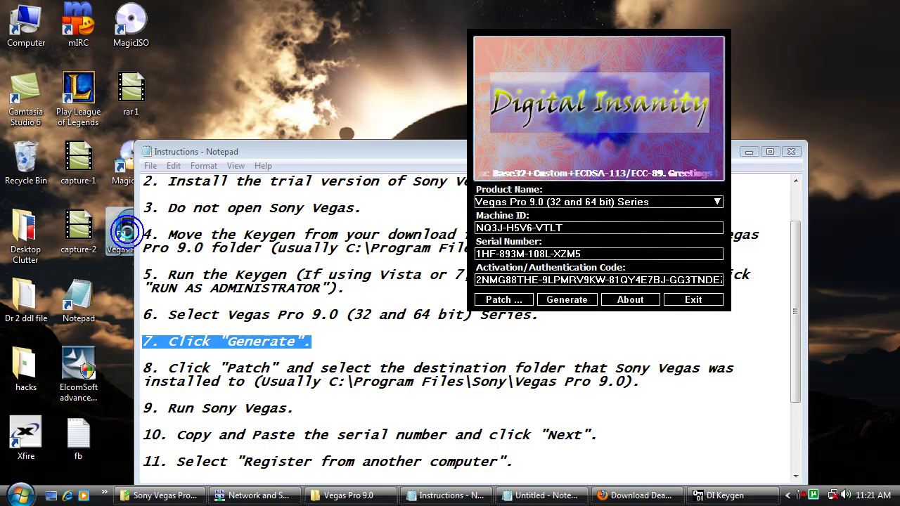
right_click(128, 232)
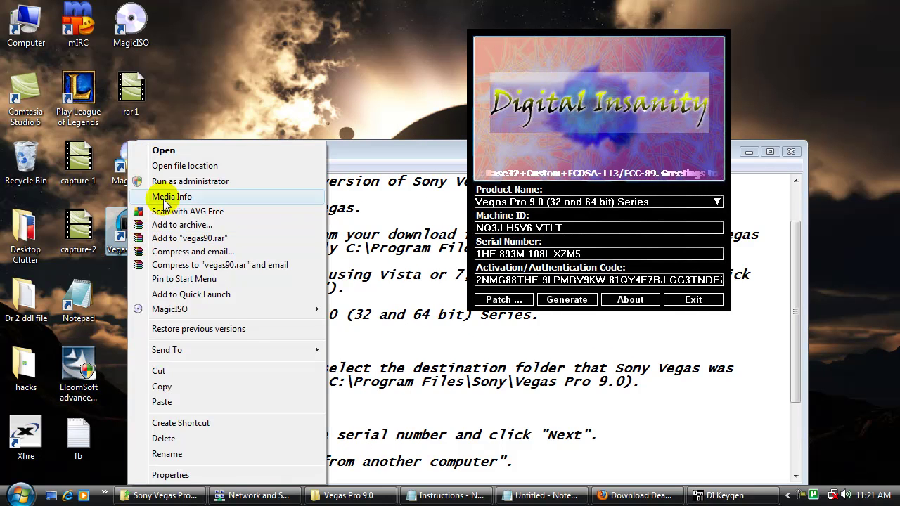
click(179, 151)
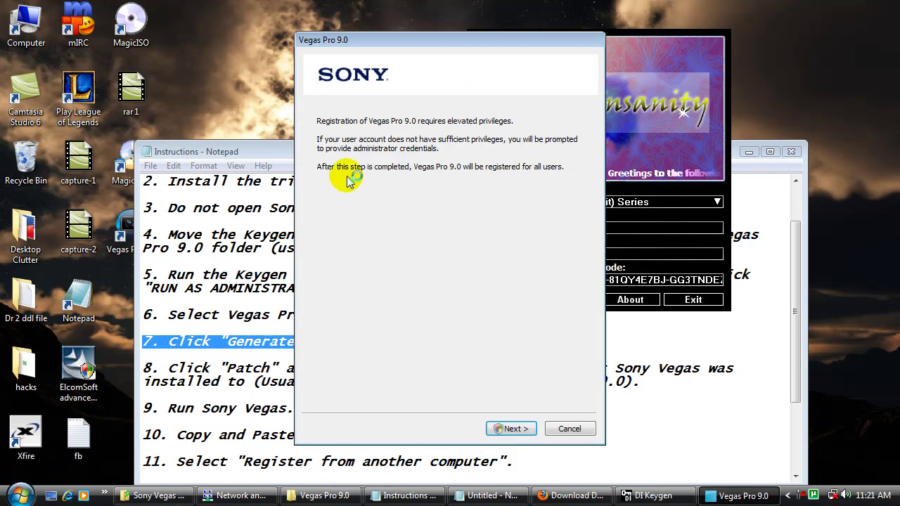
click(501, 430)
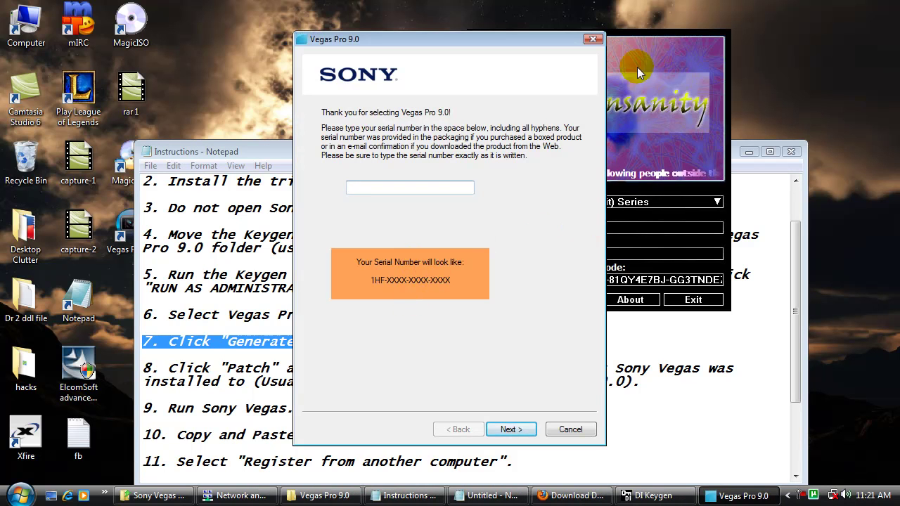
Copy the serial number from the Keygen, paste it into the Vegas Pro 9.0 serial number field and continue.
click(642, 43)
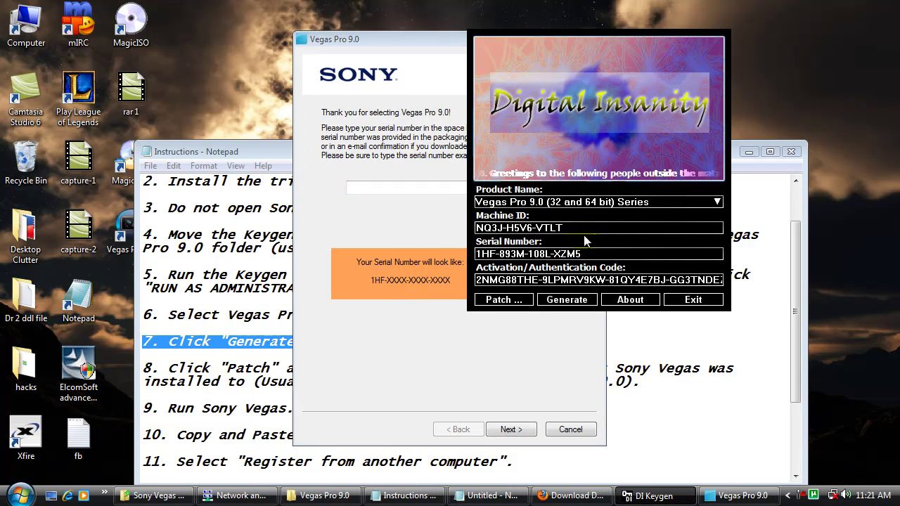
drag(582, 254, 476, 254)
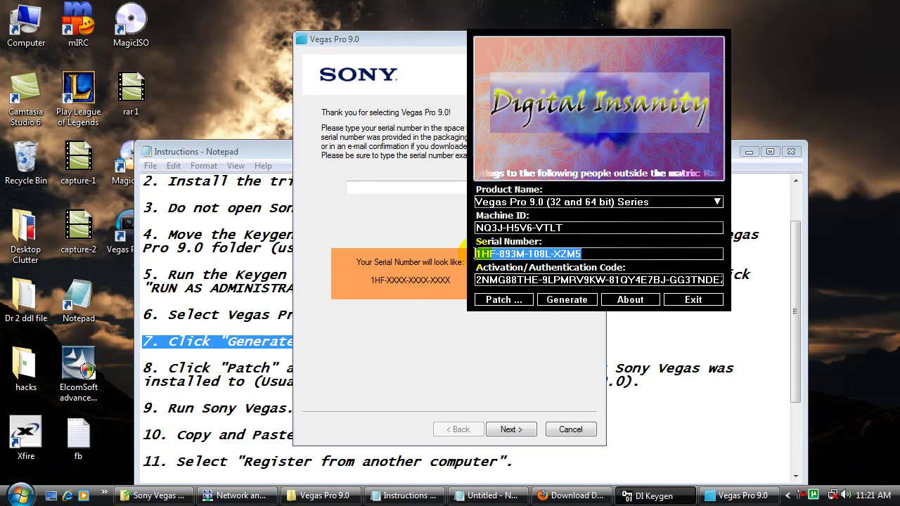
right_click(478, 254)
click(526, 301)
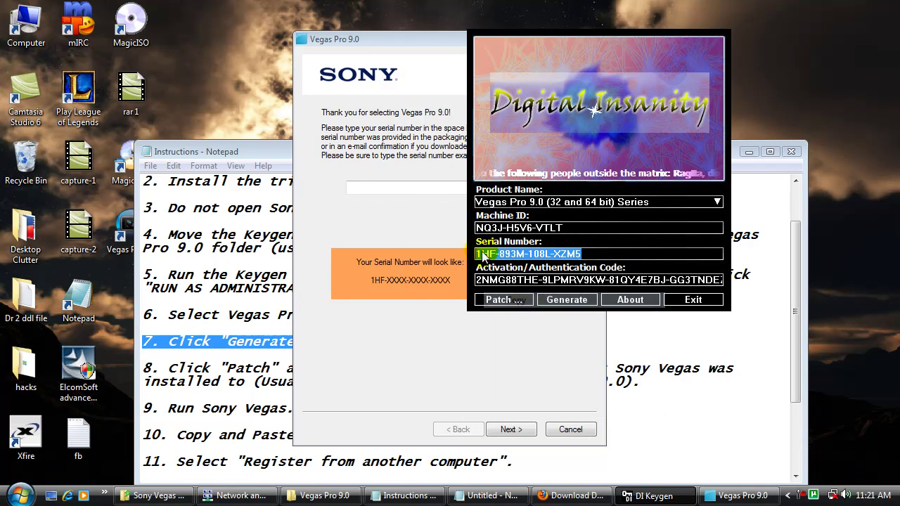
click(415, 187)
right_click(416, 187)
click(456, 250)
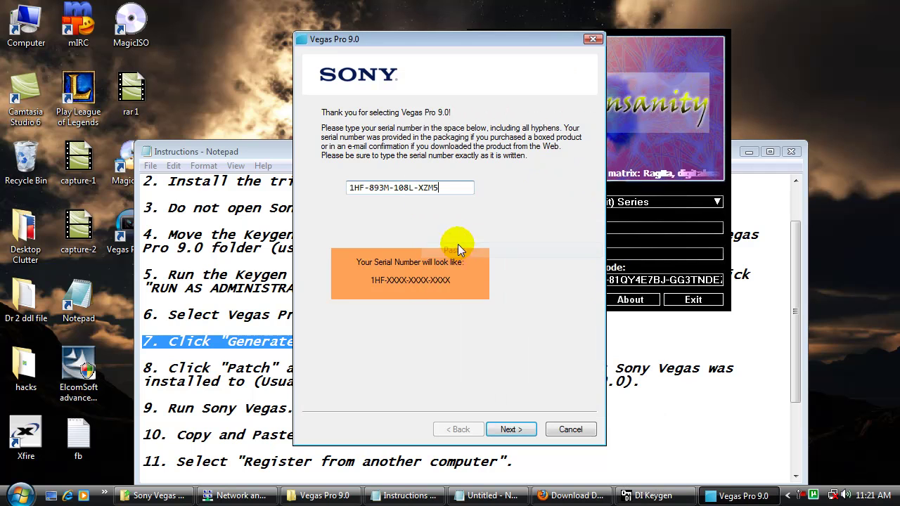
click(509, 429)
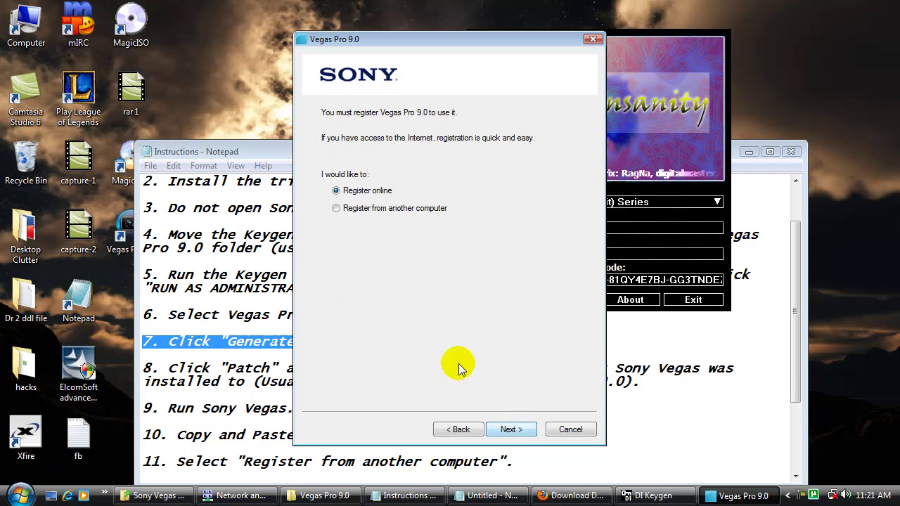
Choose to register from another computer and continue to the registration information form.
click(337, 209)
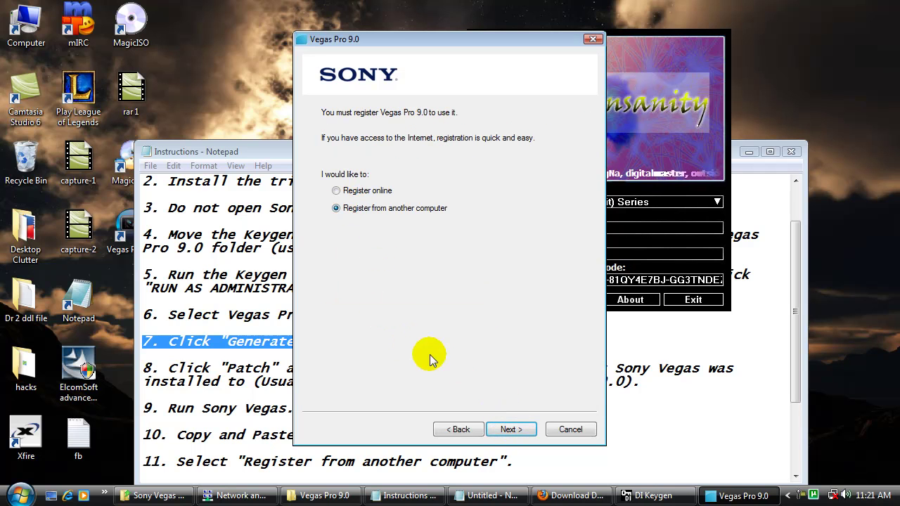
click(505, 429)
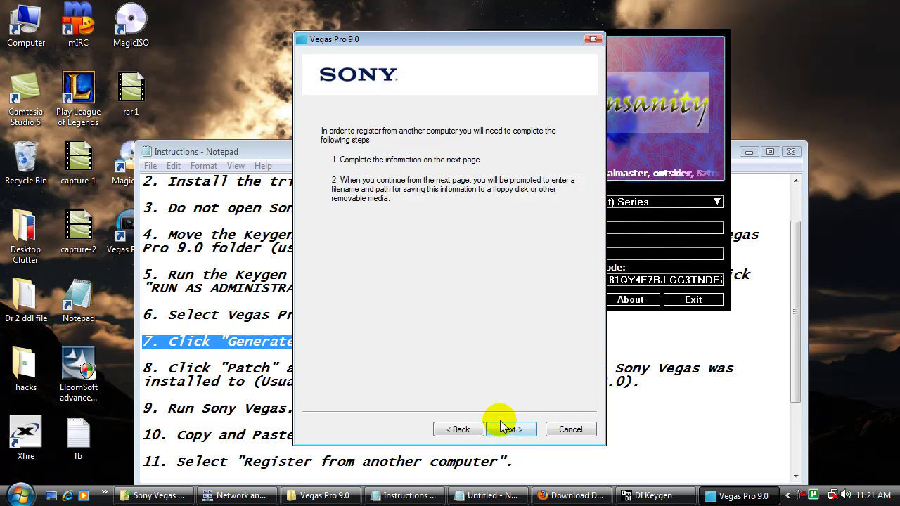
click(512, 429)
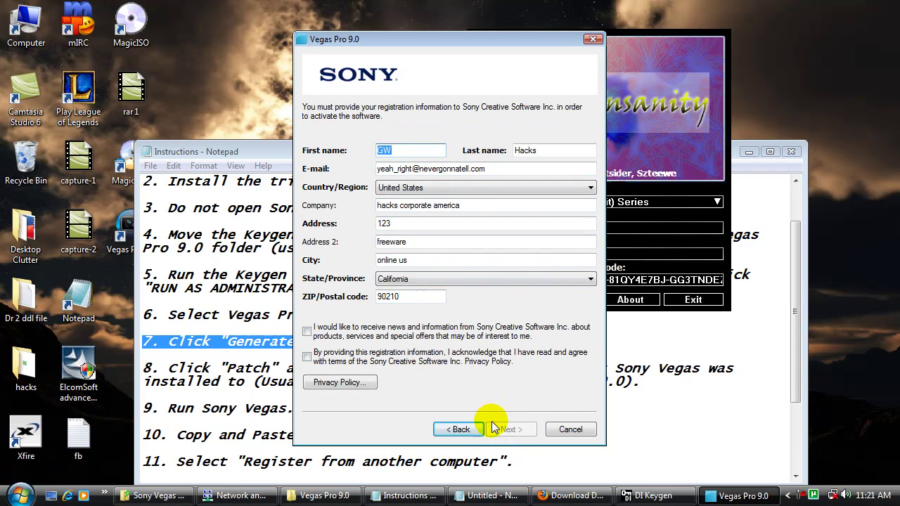
Accept the privacy policy terms, save Register Vegas Pro in Documents over the existing file, and continue to the authentication code page.
click(307, 357)
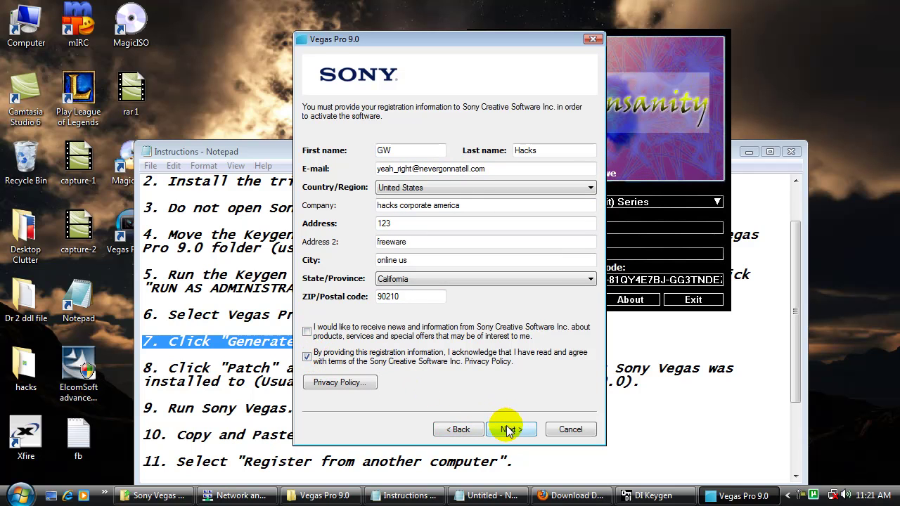
click(509, 429)
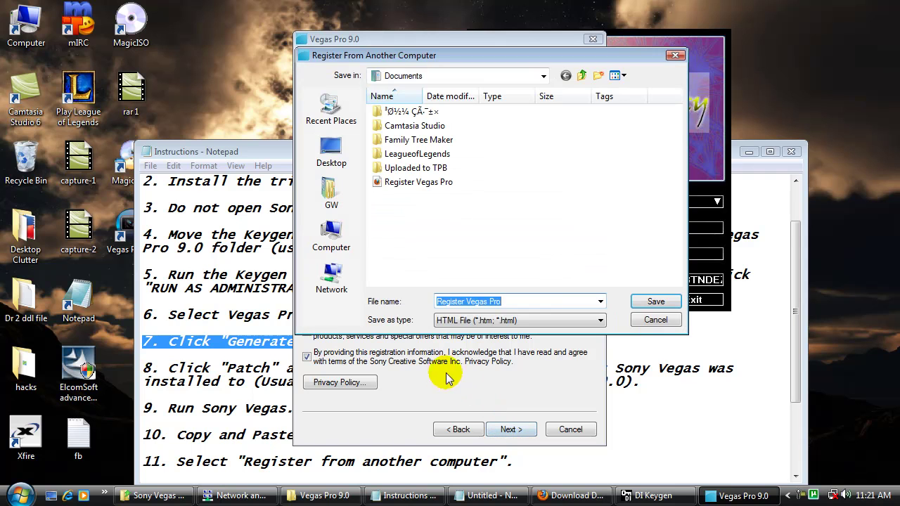
click(650, 301)
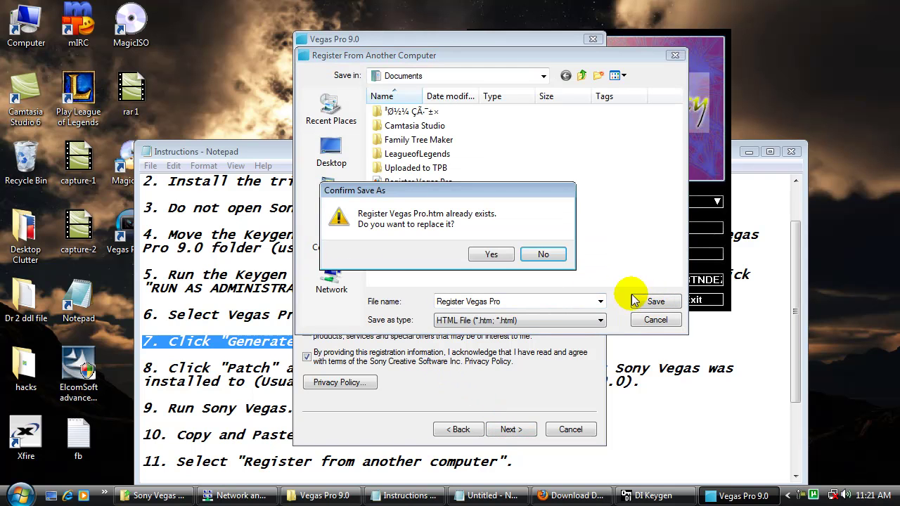
click(493, 256)
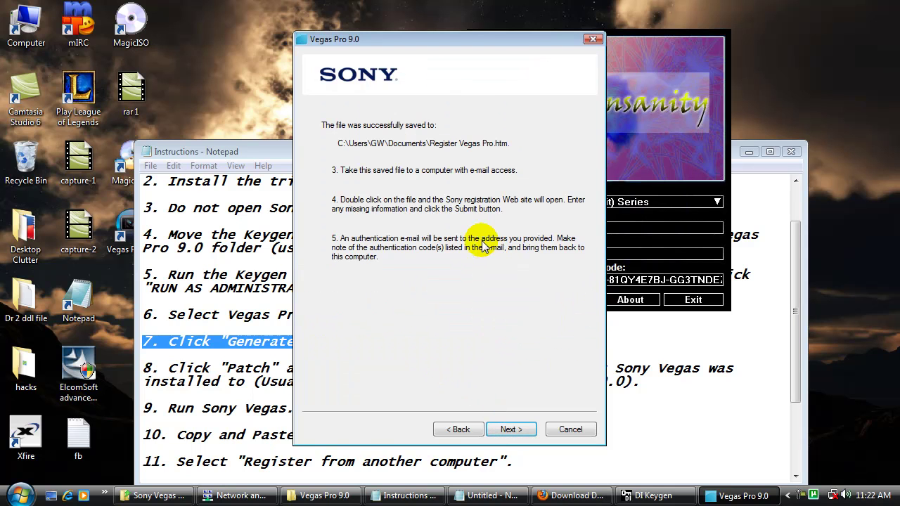
click(514, 429)
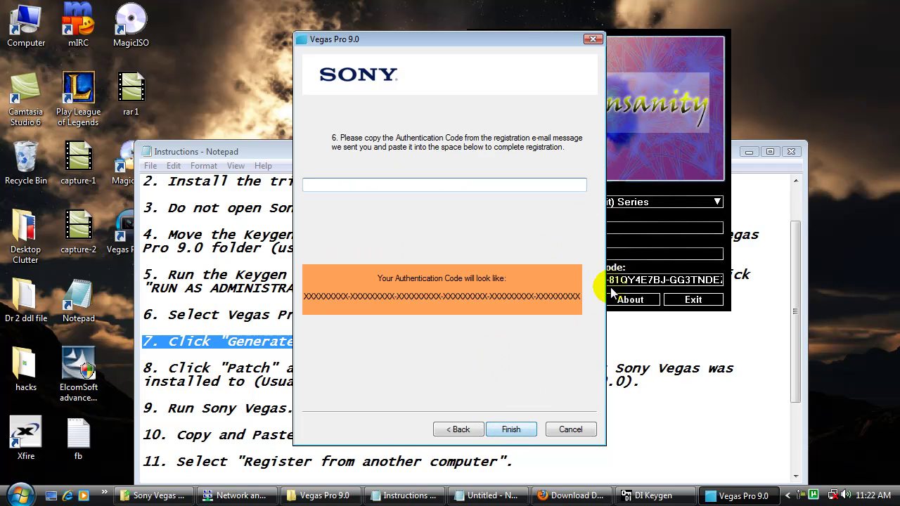
Copy the authentication code from the Keygen into the Vegas Pro 9.0 authentication code field, finish the registration and exit the Keygen.
click(651, 280)
right_click(651, 280)
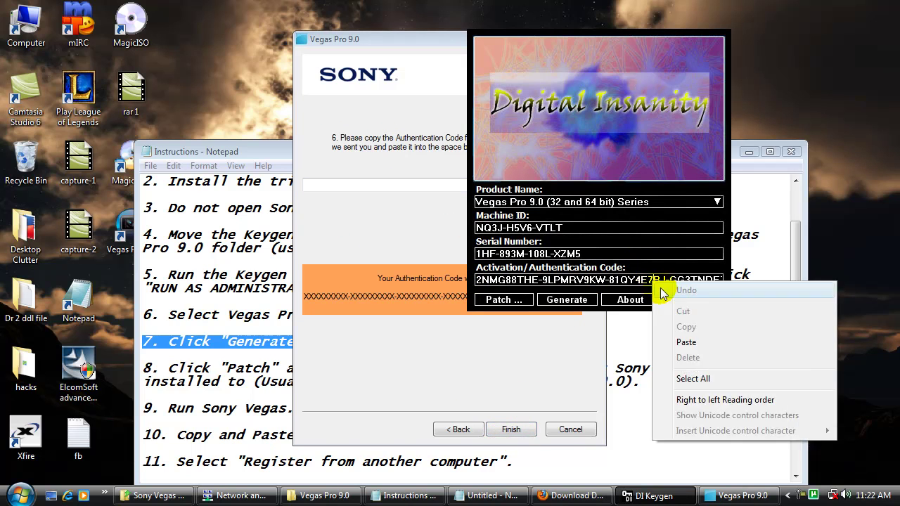
click(657, 378)
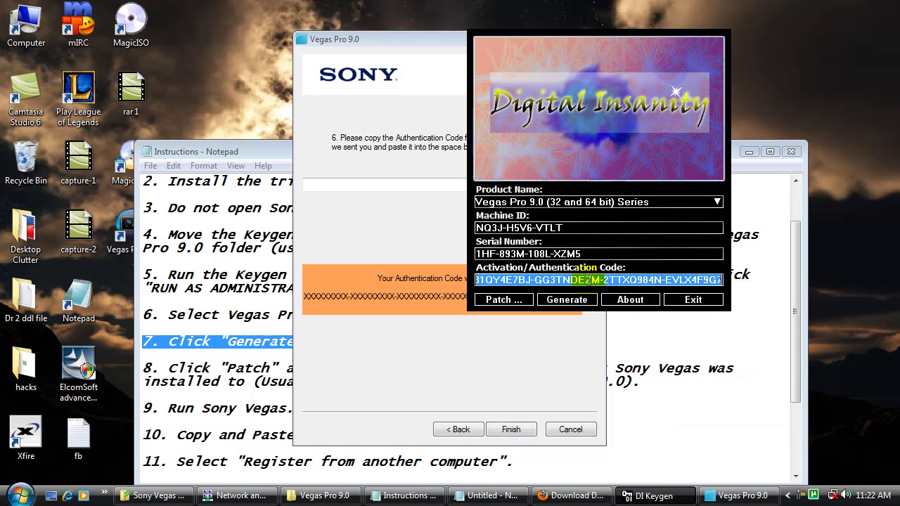
right_click(589, 280)
click(625, 327)
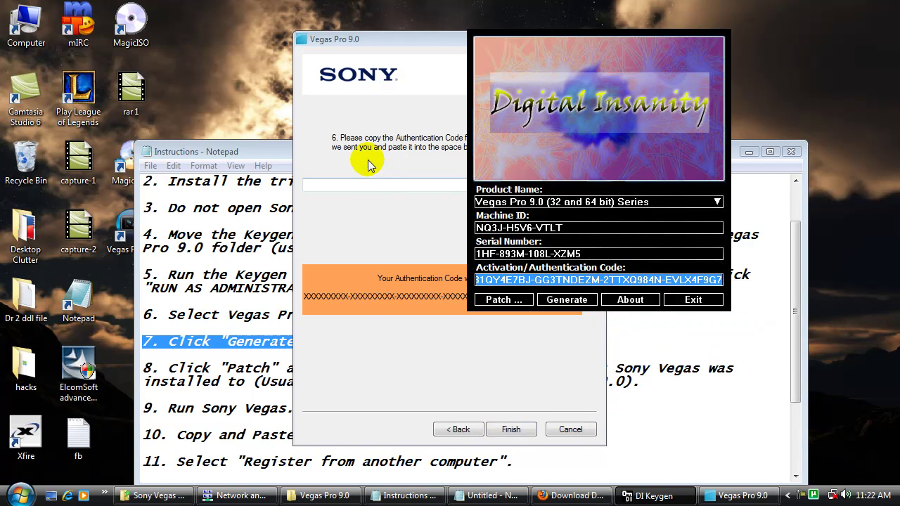
right_click(373, 186)
click(422, 253)
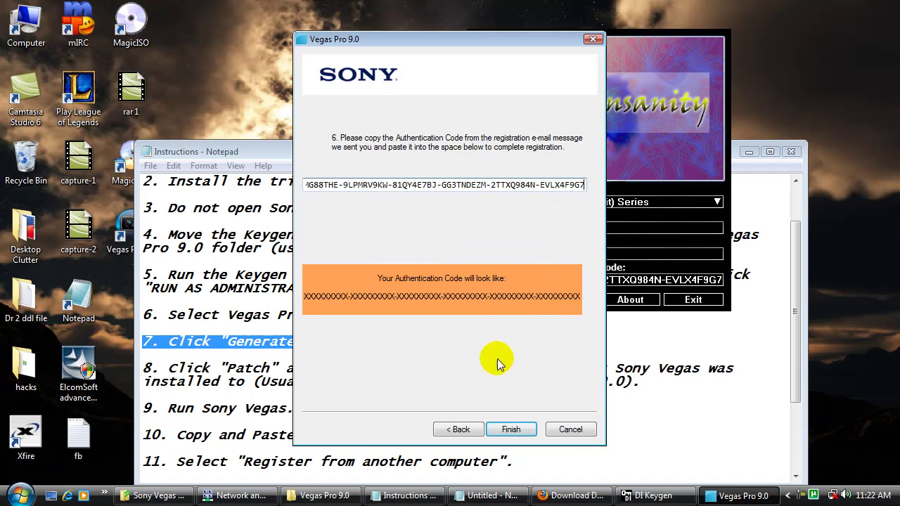
click(511, 429)
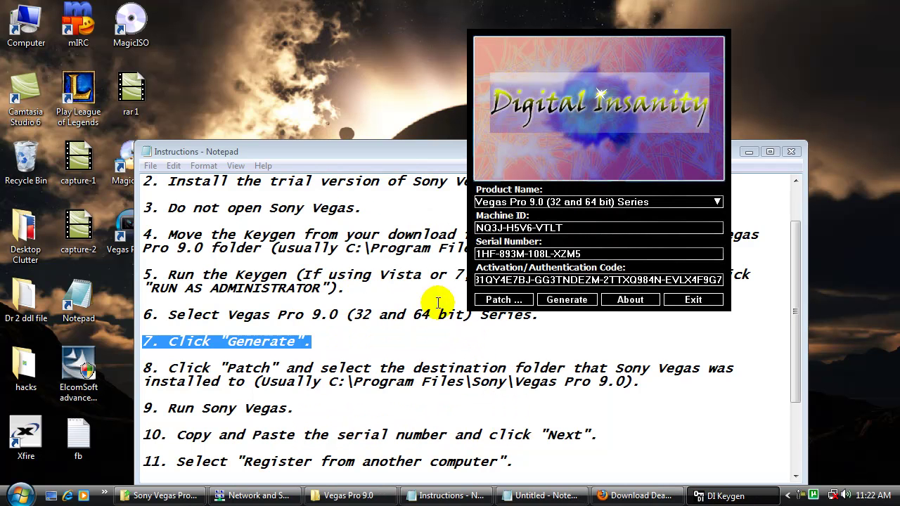
click(693, 300)
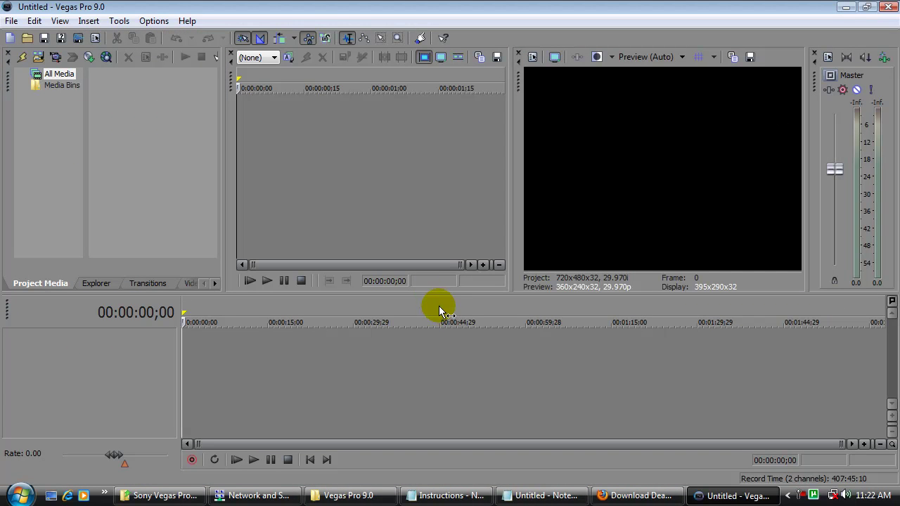
Open the Resident Evil - Afterlife video from the Downloads folder in the project and dismiss the audio proxy notice.
click(12, 21)
click(28, 51)
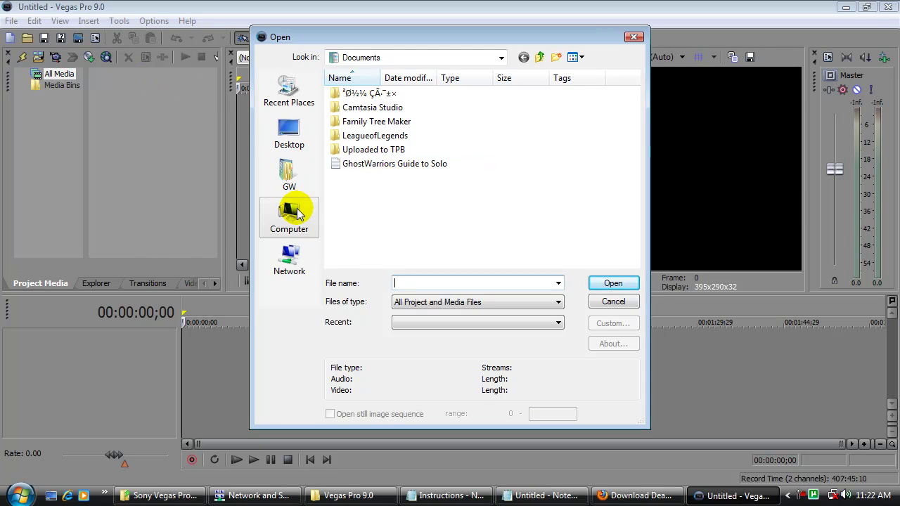
click(289, 179)
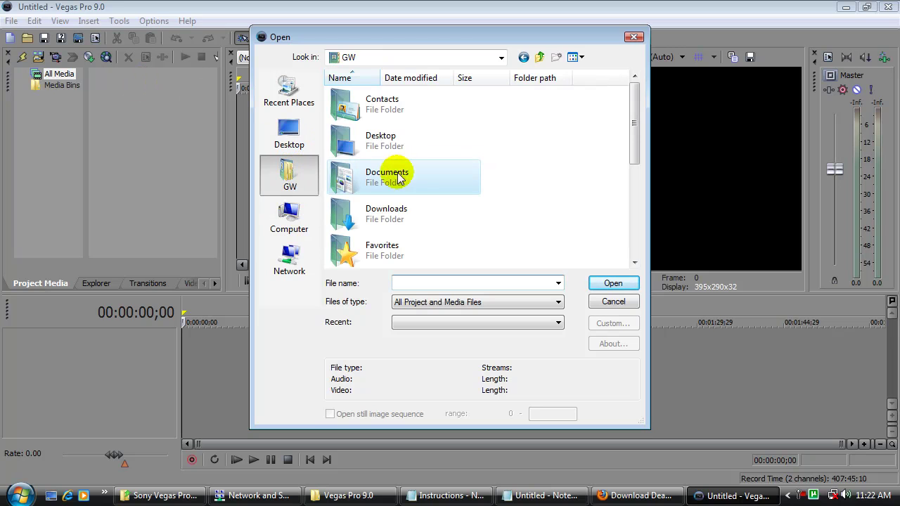
double_click(398, 208)
scroll(436, 163, down, 5)
scroll(436, 163, down, 10)
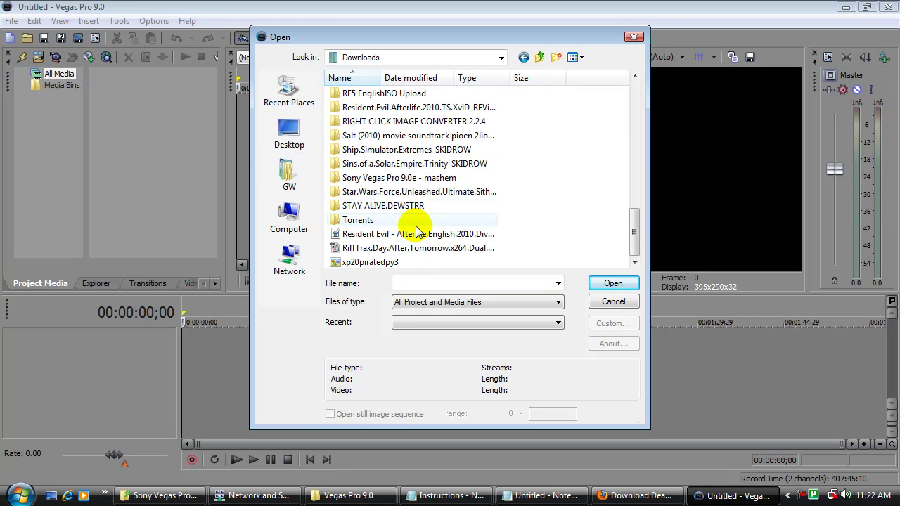
click(418, 235)
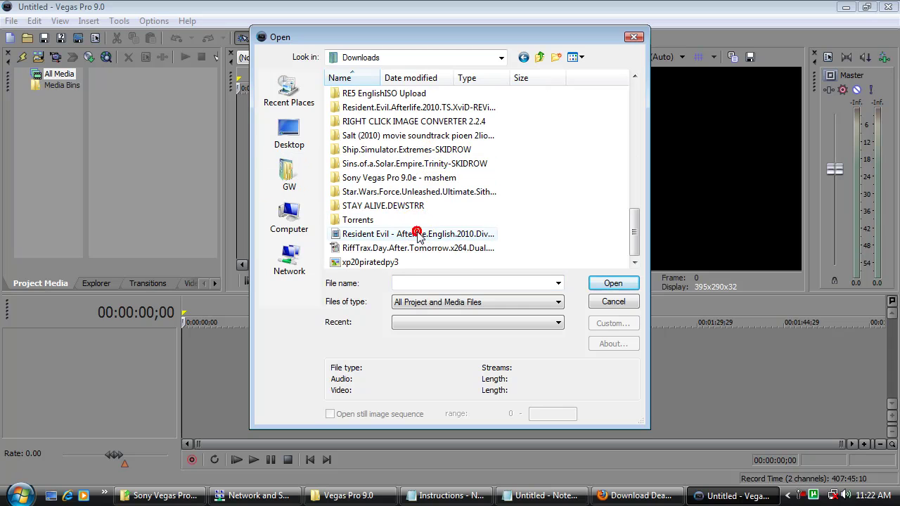
click(596, 283)
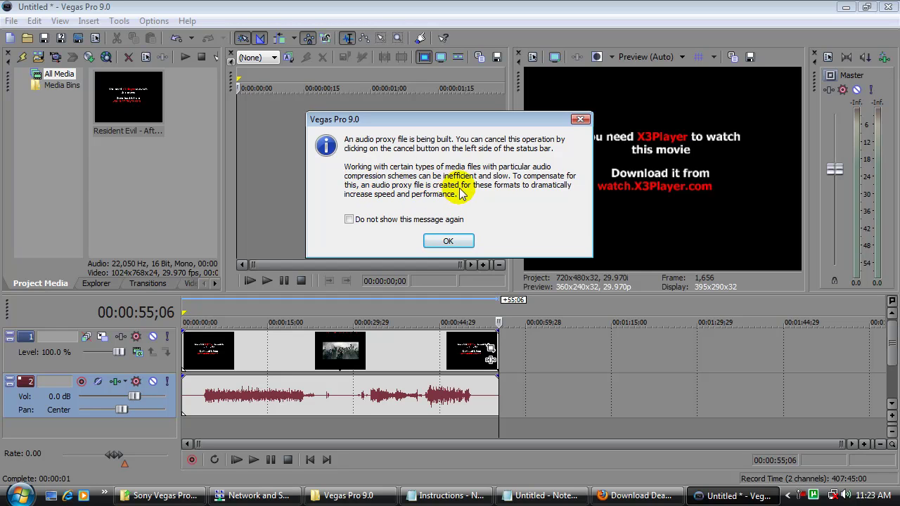
click(448, 241)
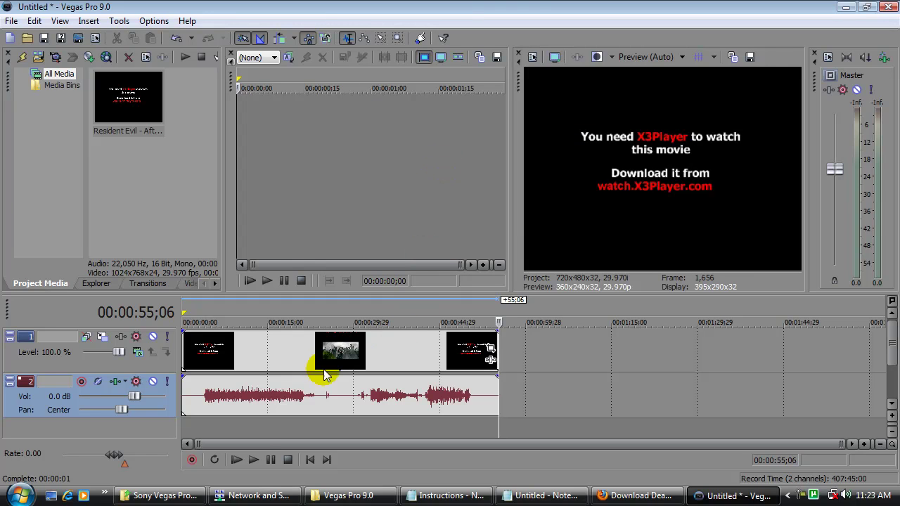
Play the imported clip from the beginning of the timeline and pause it at about 8 seconds.
click(310, 460)
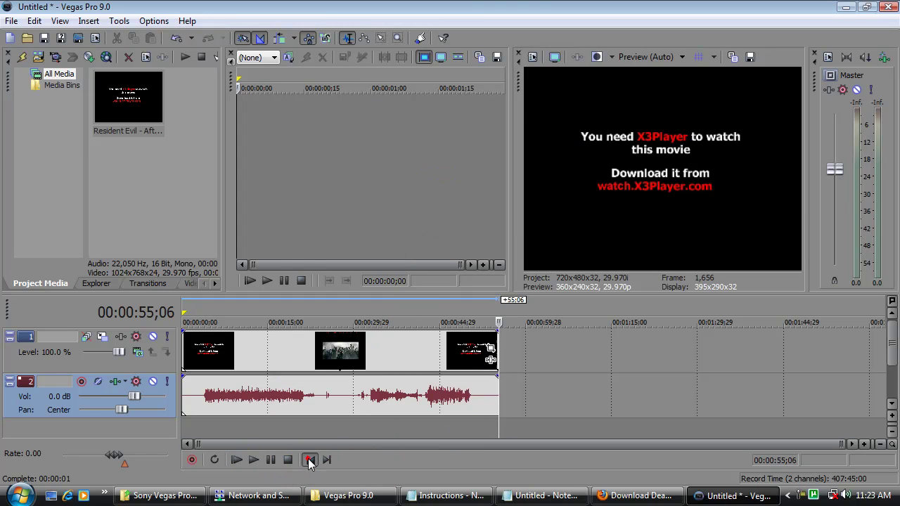
click(237, 460)
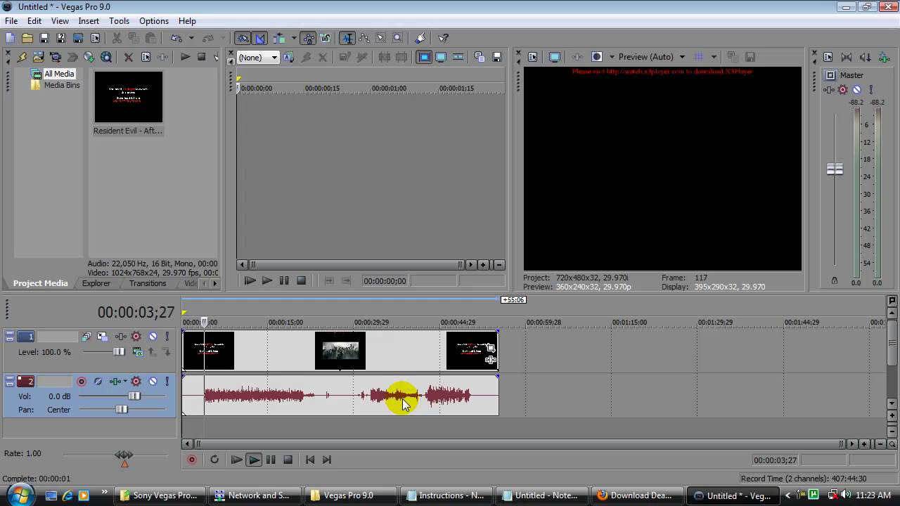
click(271, 461)
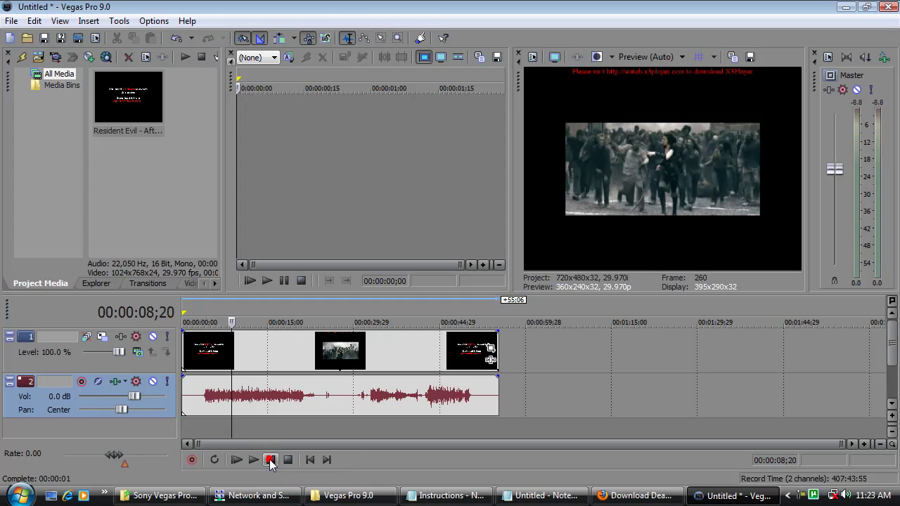
Minimize the Vegas Pro 9.0 window and the Instructions Notepad window to show the desktop.
click(847, 8)
click(749, 154)
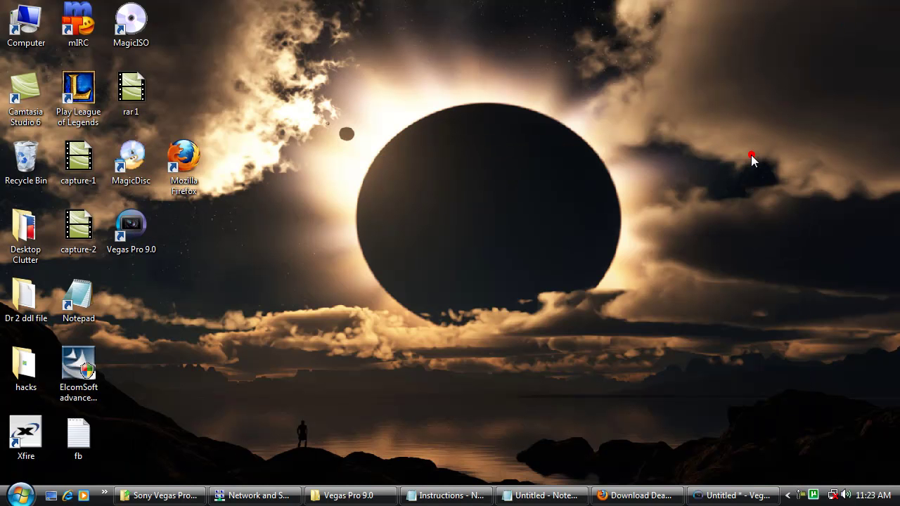